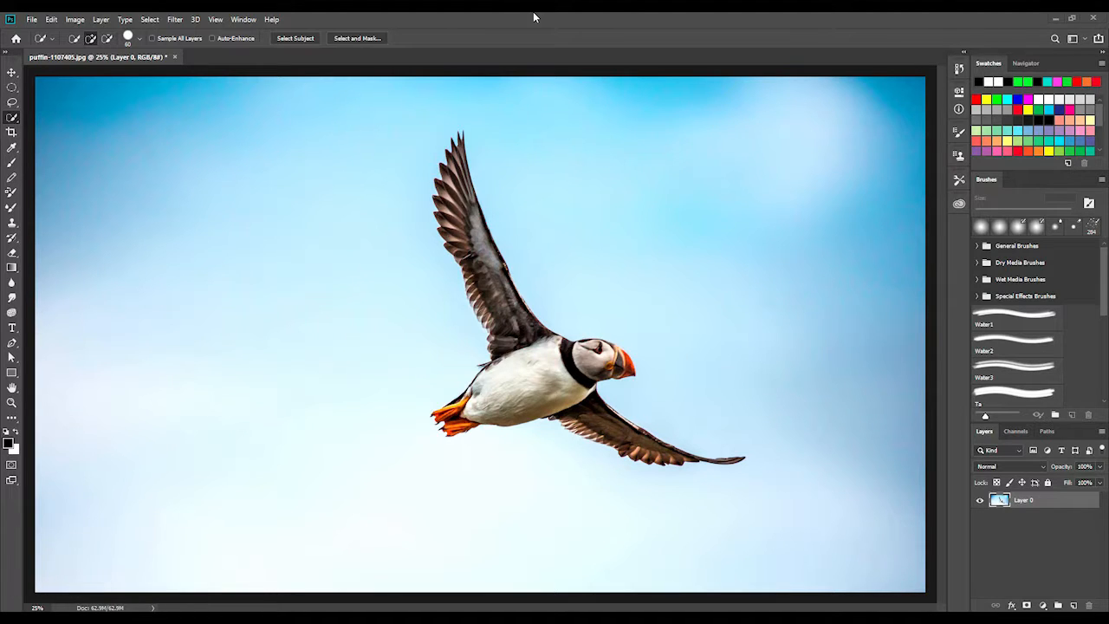
Enter Select and Mask and brush a quick selection over the puffin's white body, raised wing and orange feet
click(368, 38)
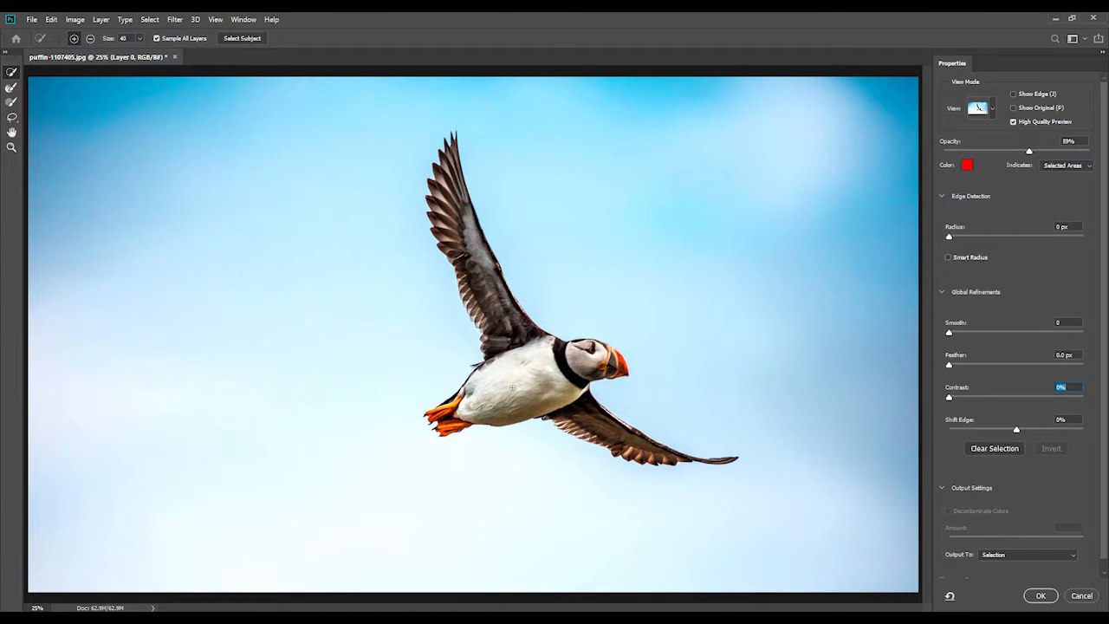
click(468, 407)
drag(460, 394, 526, 400)
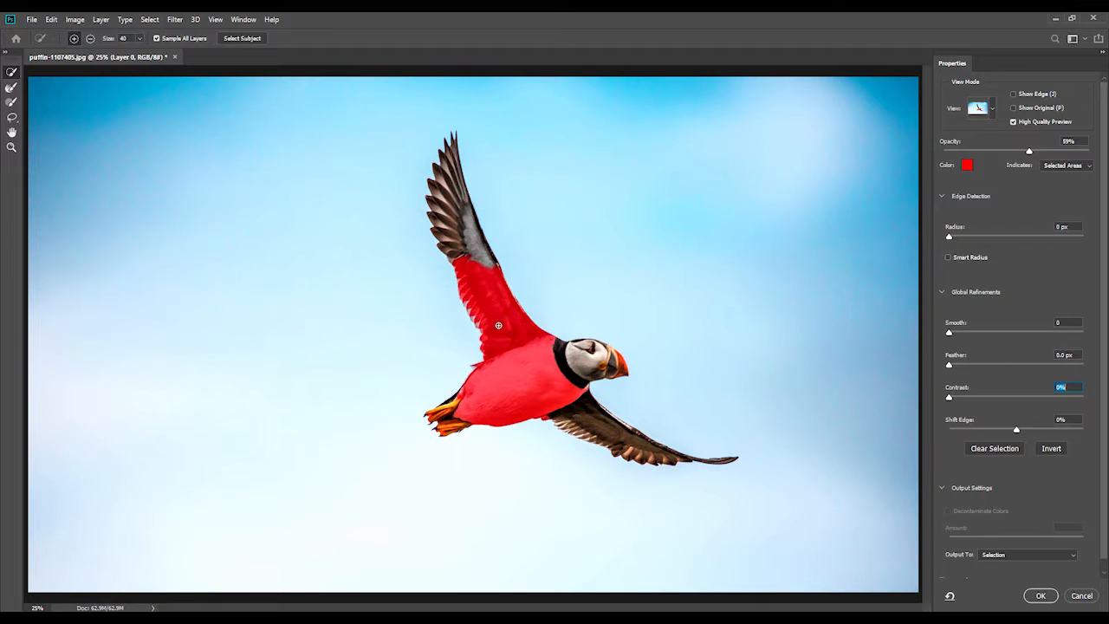
drag(453, 222, 473, 320)
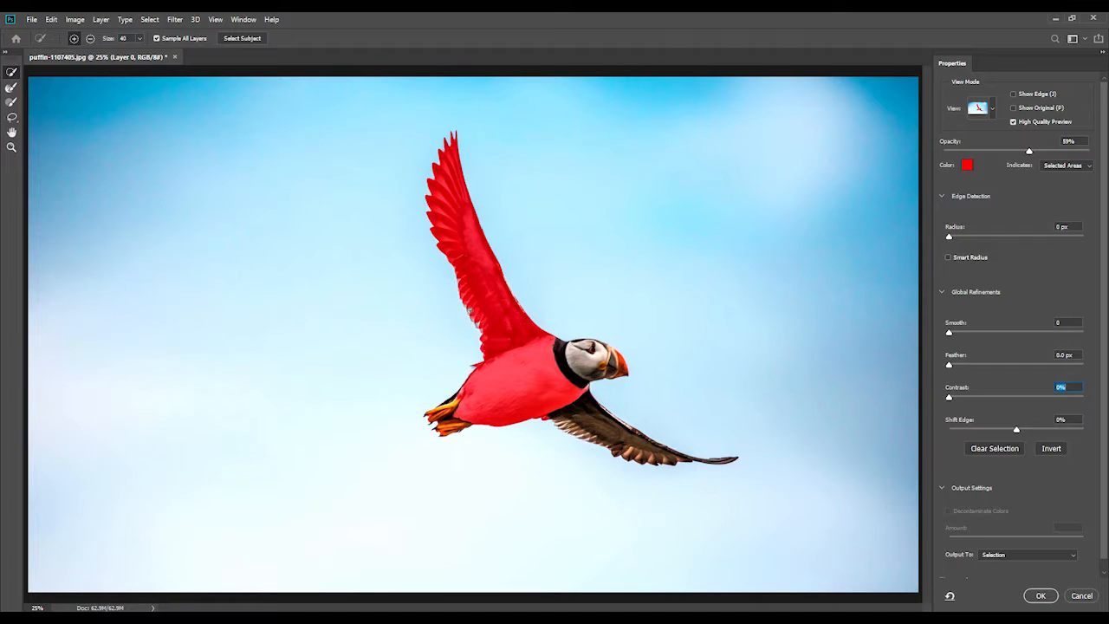
mouse_move(452, 427)
mouse_down()
mouse_move(475, 415)
mouse_move(447, 402)
mouse_move(485, 392)
mouse_up()
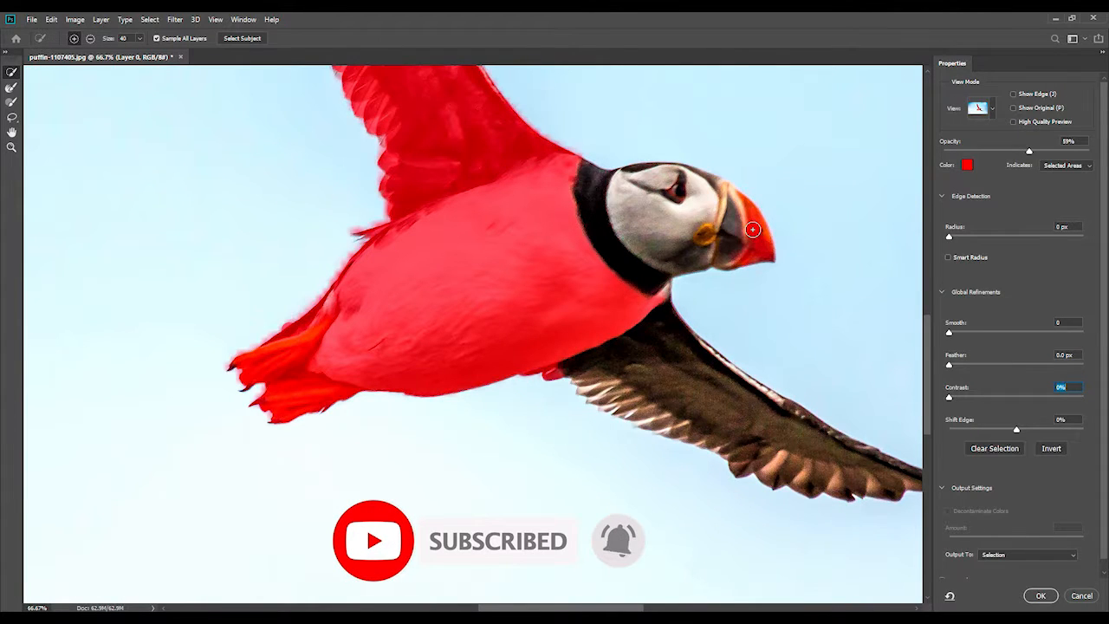
Add the puffin's head, beak, black neck band and lower wing to the selection, undoing the stroke that spills beyond the feathers
click(715, 243)
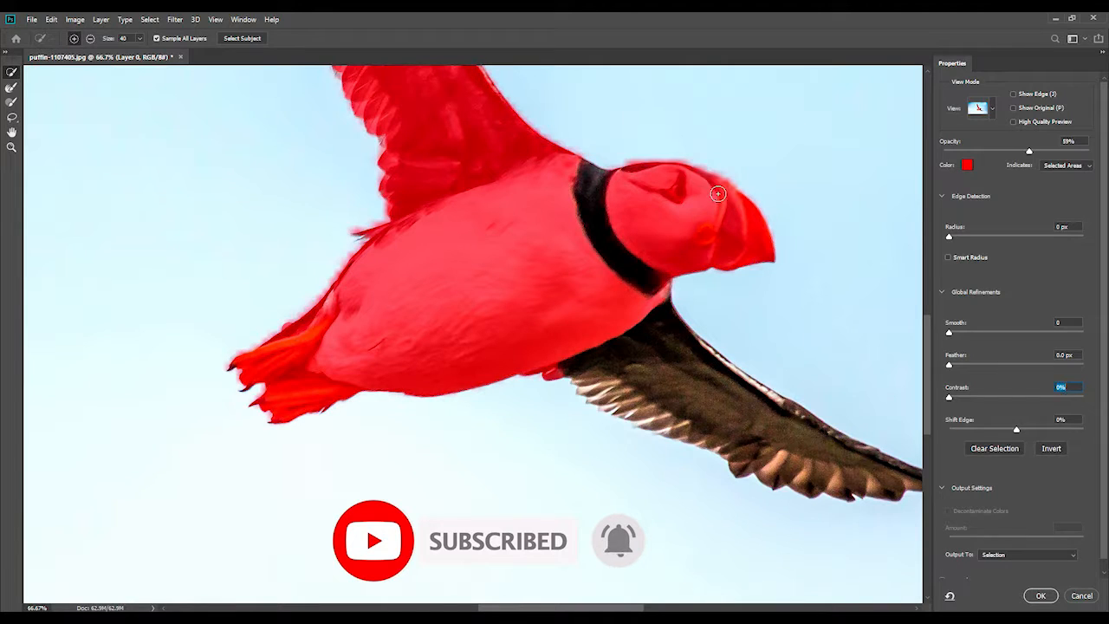
drag(603, 181, 661, 288)
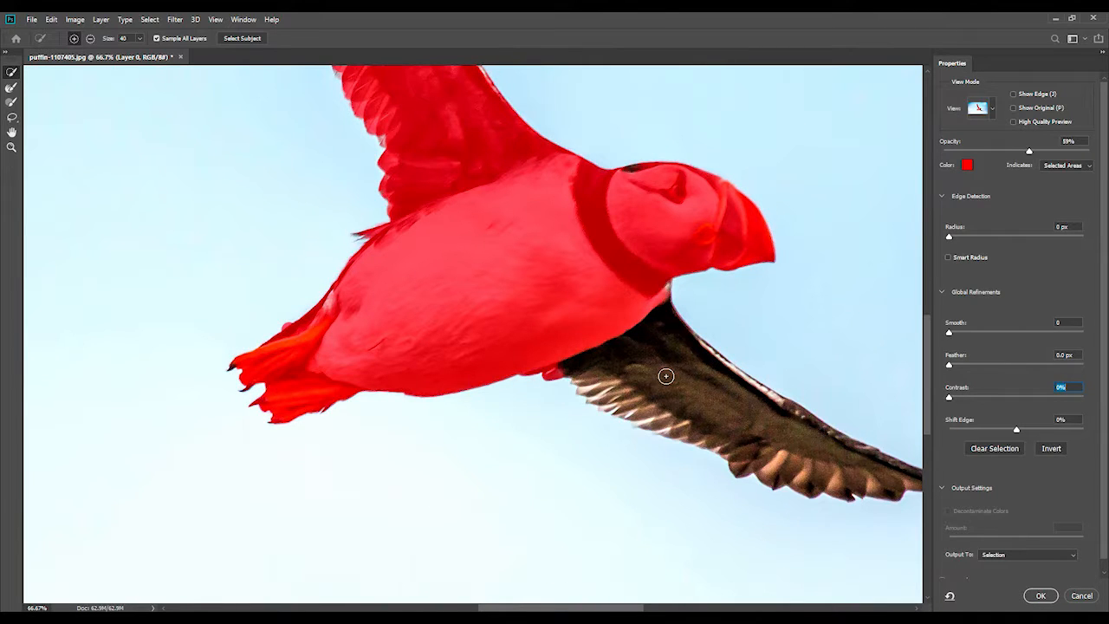
drag(664, 373, 718, 381)
mouse_move(638, 399)
mouse_down()
mouse_move(531, 386)
mouse_move(625, 374)
mouse_up()
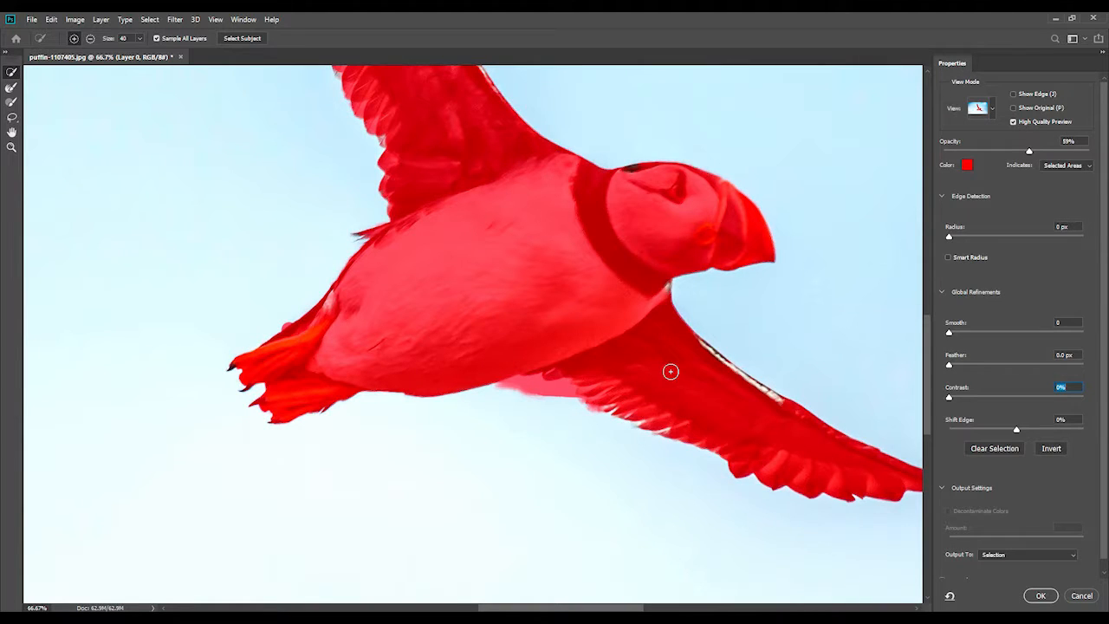
key(ctrl+z)
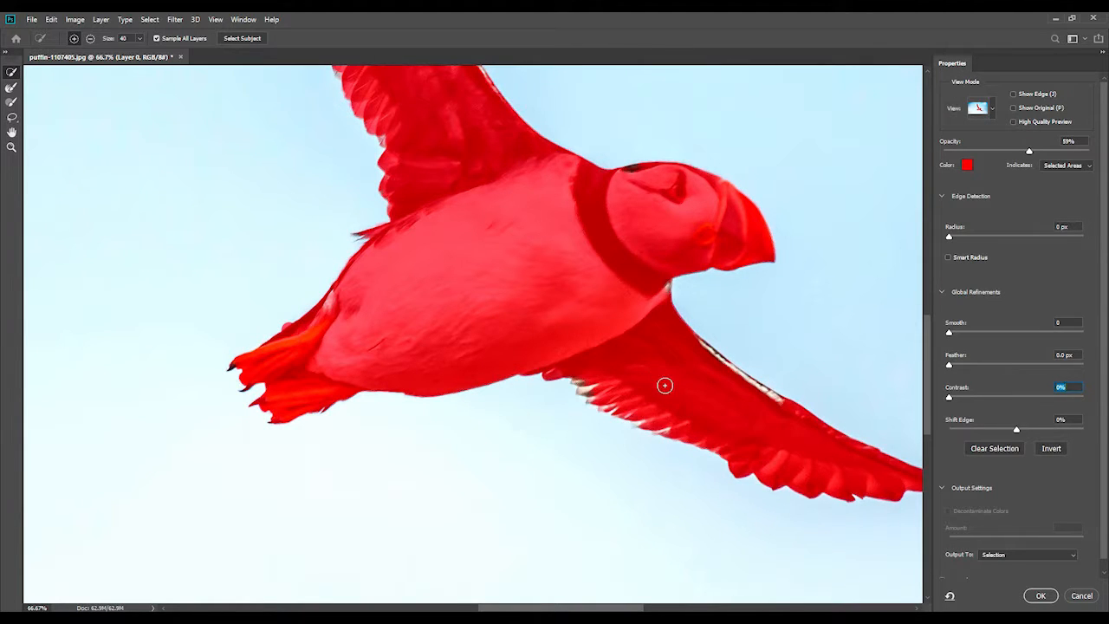
Fill the missed white patches along the lower wing's leading edge and inner trailing feathers in the selection
mouse_move(683, 367)
mouse_down()
mouse_move(396, 359)
mouse_move(520, 472)
mouse_up()
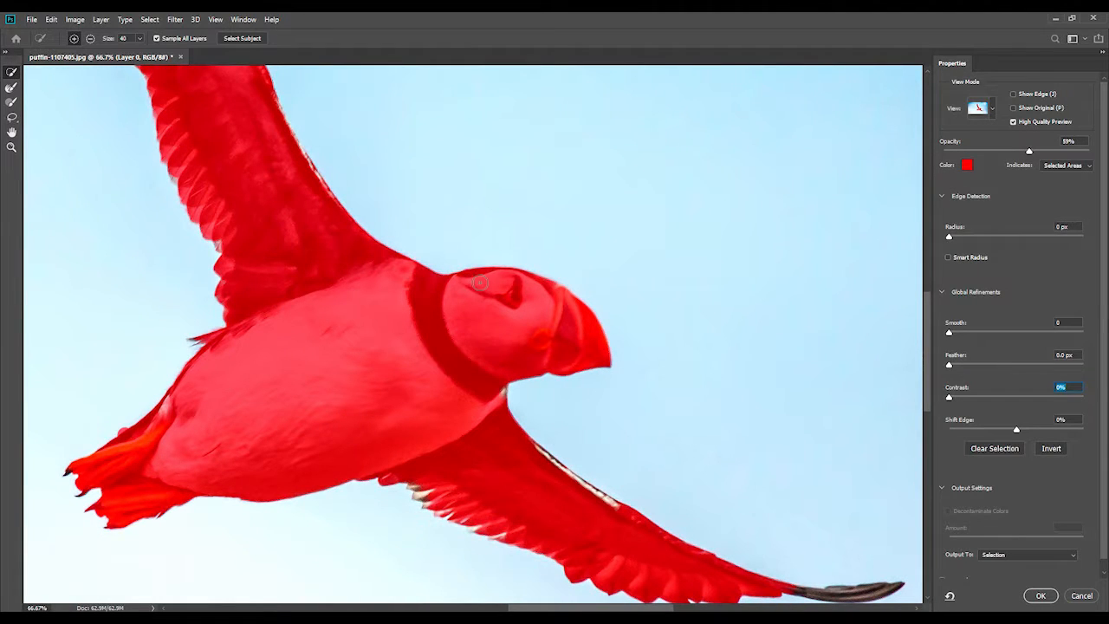
drag(564, 512, 523, 381)
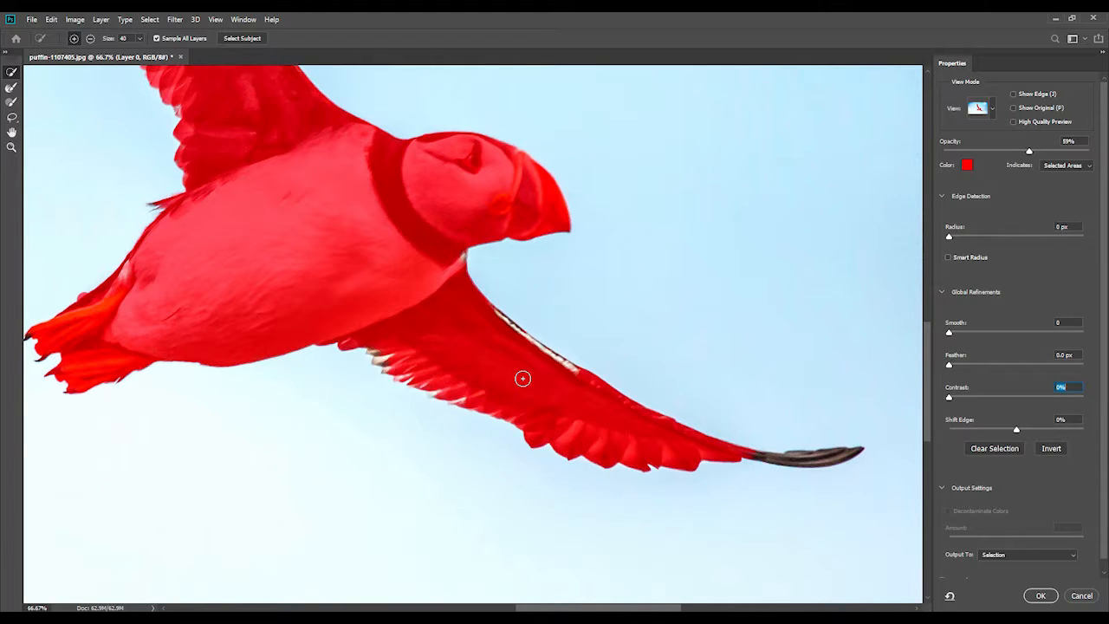
key(alt)
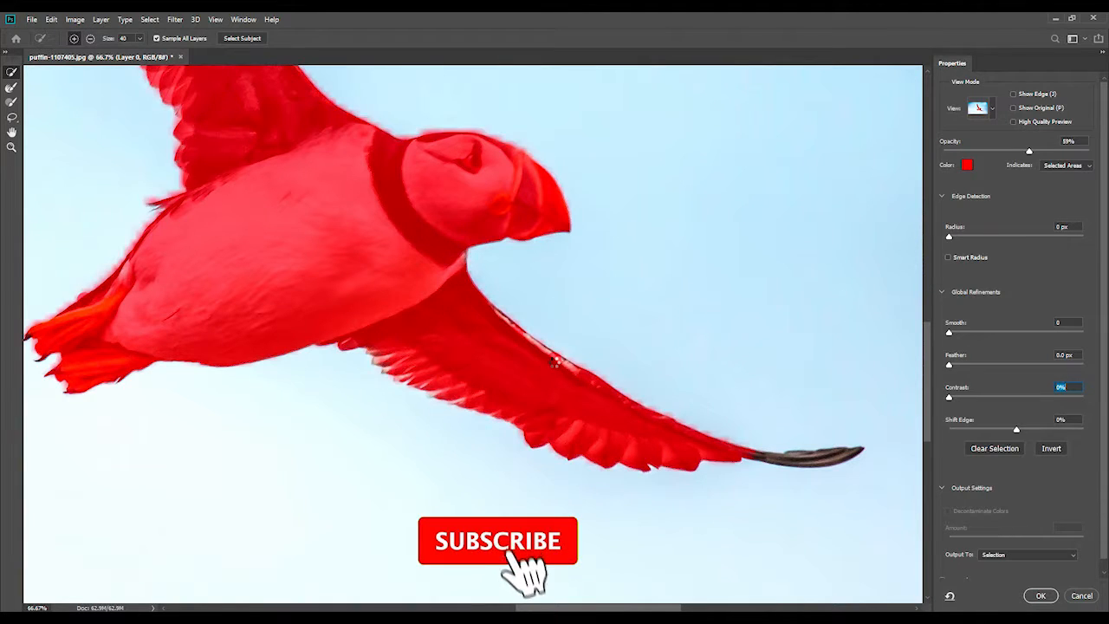
click(507, 334)
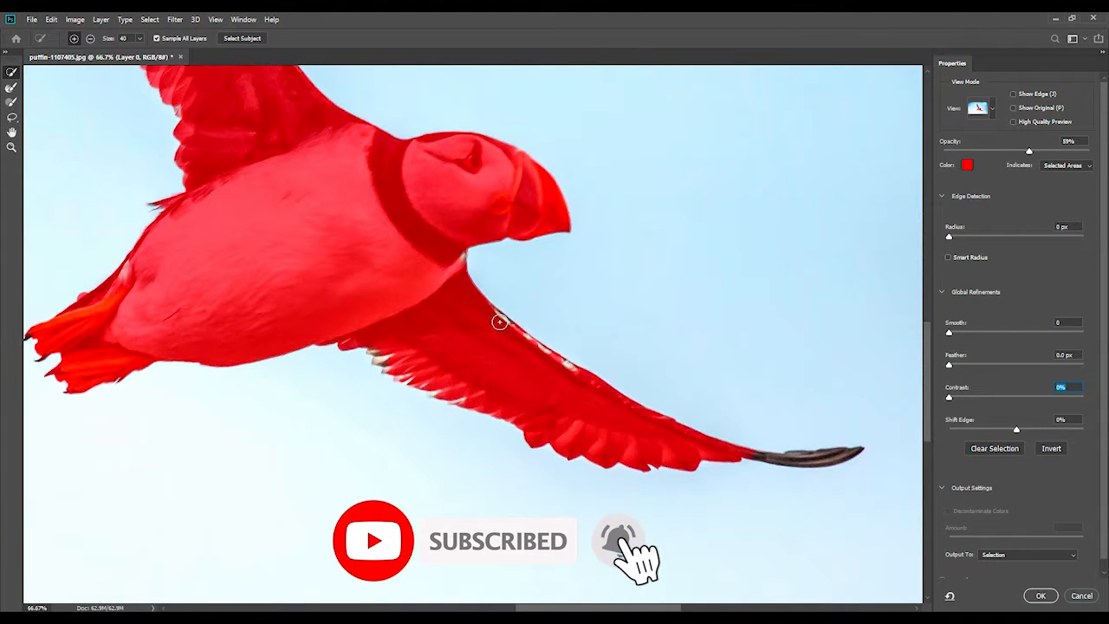
drag(497, 319, 500, 322)
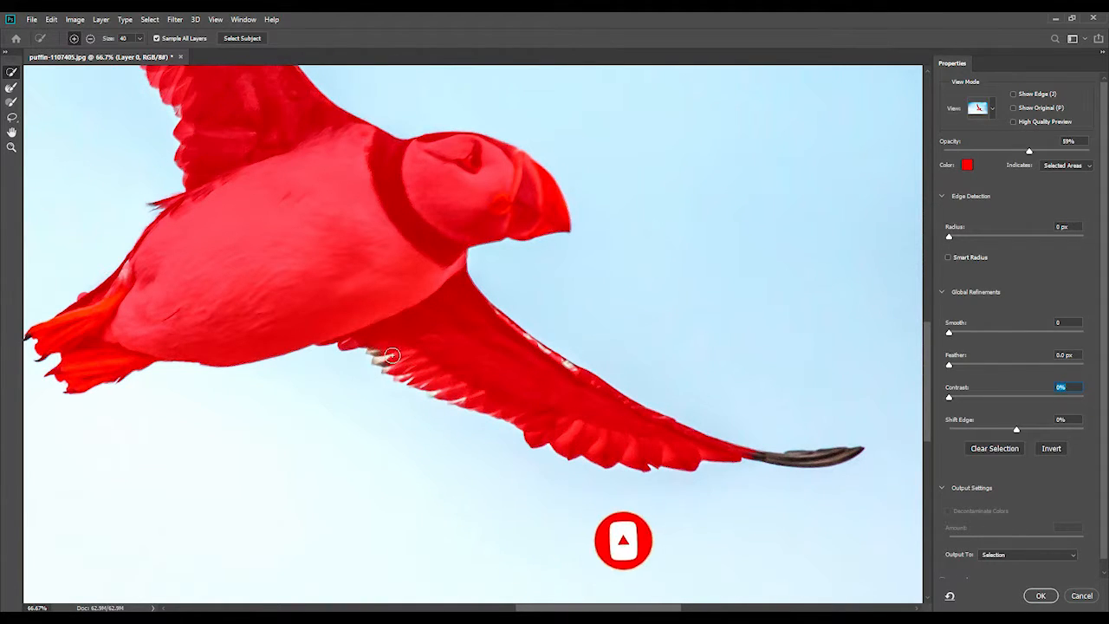
click(562, 368)
click(541, 353)
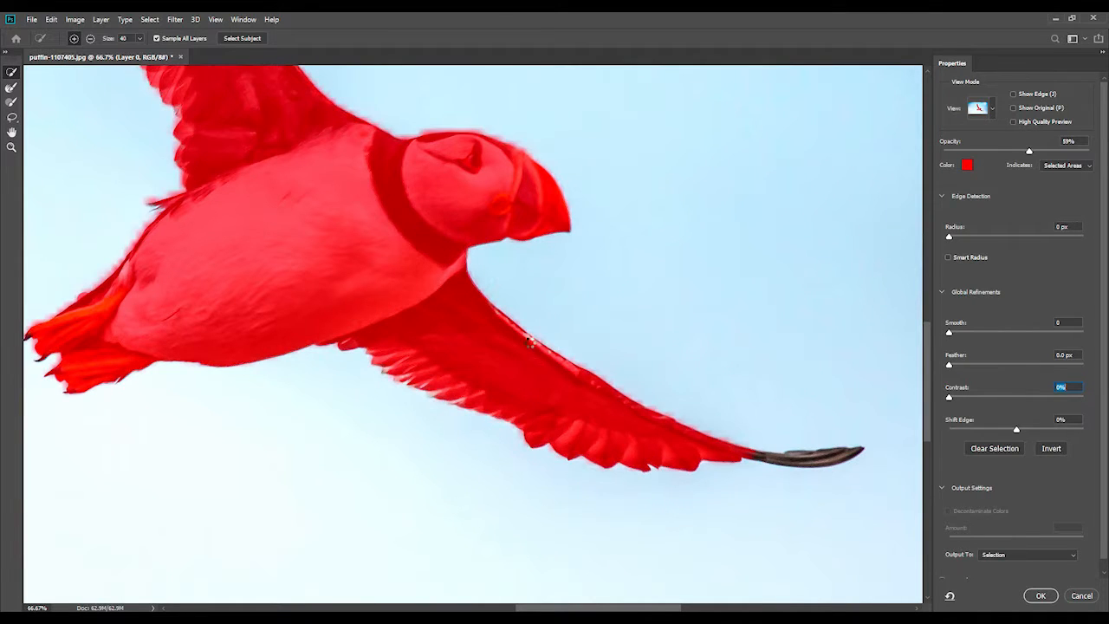
click(524, 342)
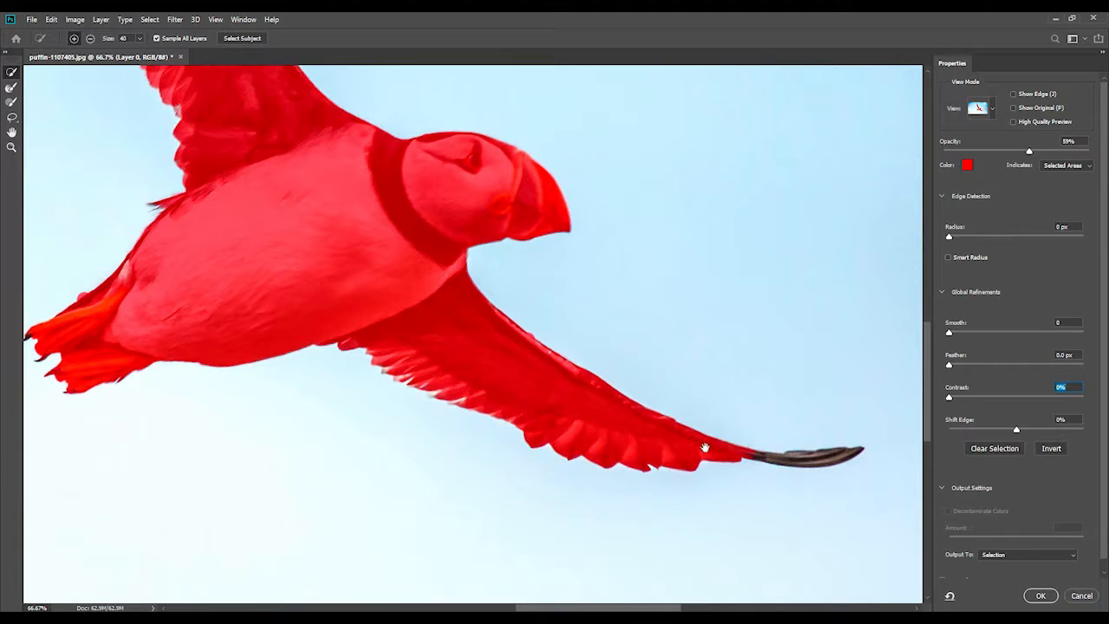
Reduce the selection brush size to 25 and add the dark tip of the lower wing to the selection
drag(705, 445, 403, 378)
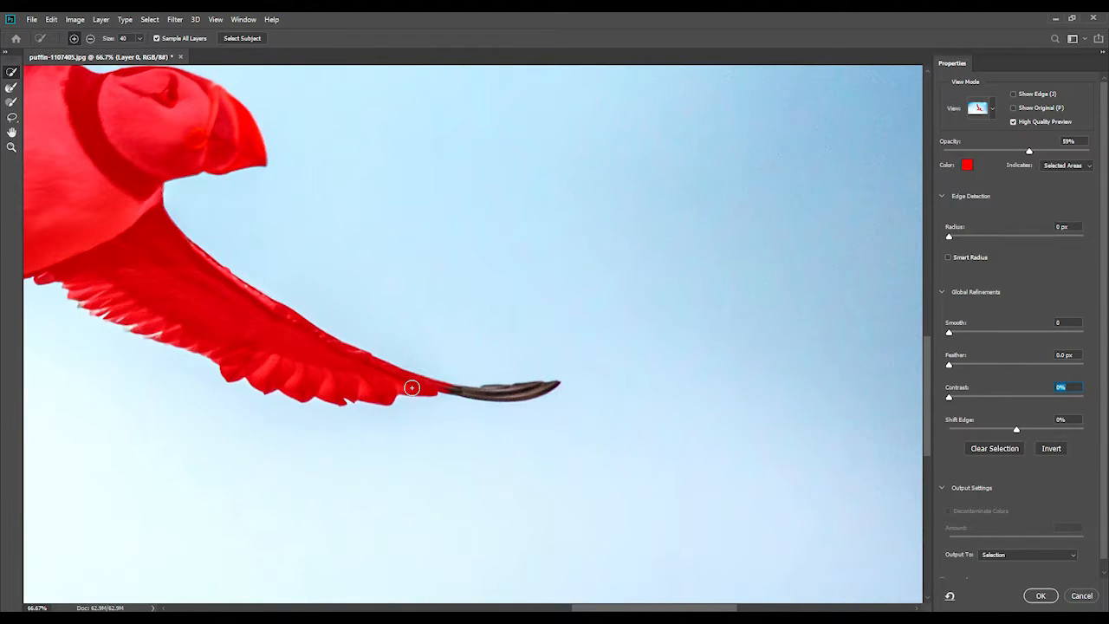
key(ctrl+plus)
key(ctrl+plus)
key(ctrl+plus)
drag(589, 500, 474, 234)
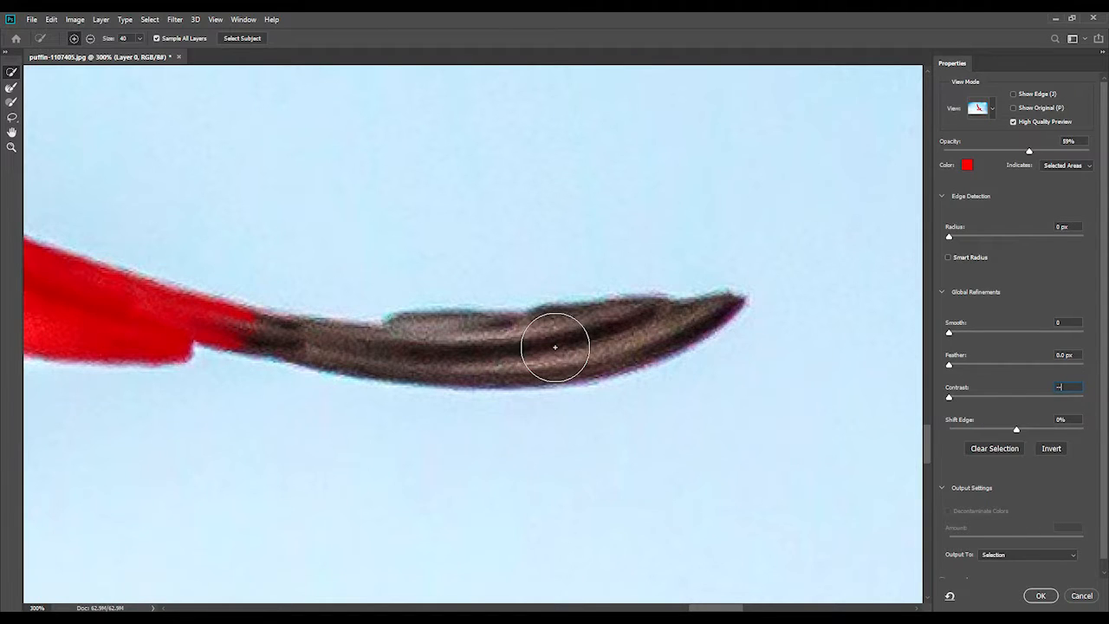
key(bracketleft)
key(bracketleft)
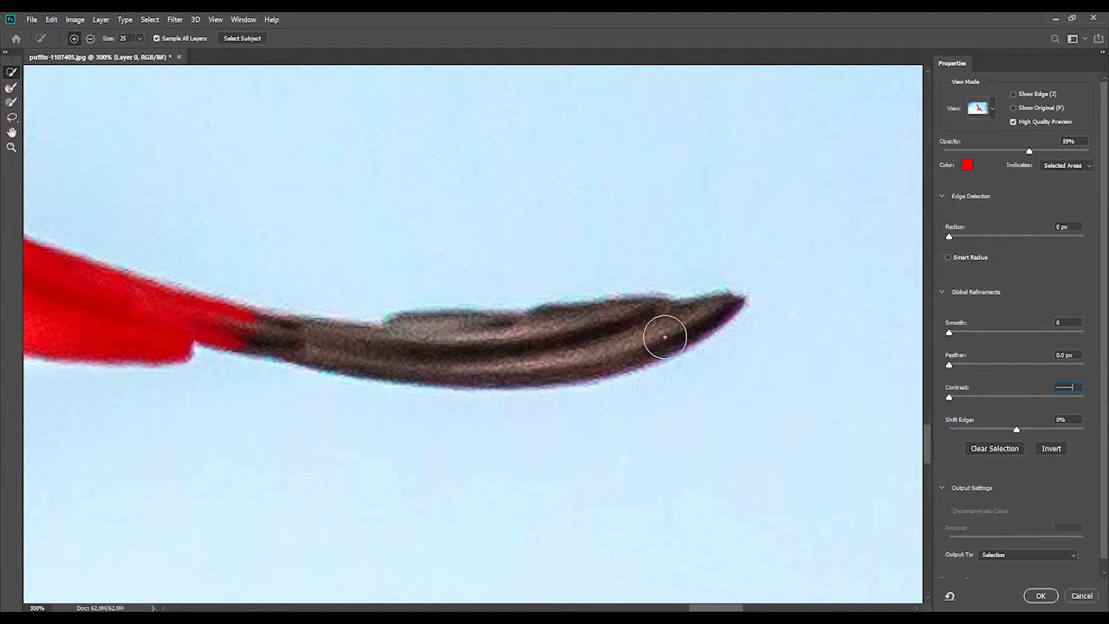
click(687, 324)
click(548, 241)
drag(473, 350, 447, 350)
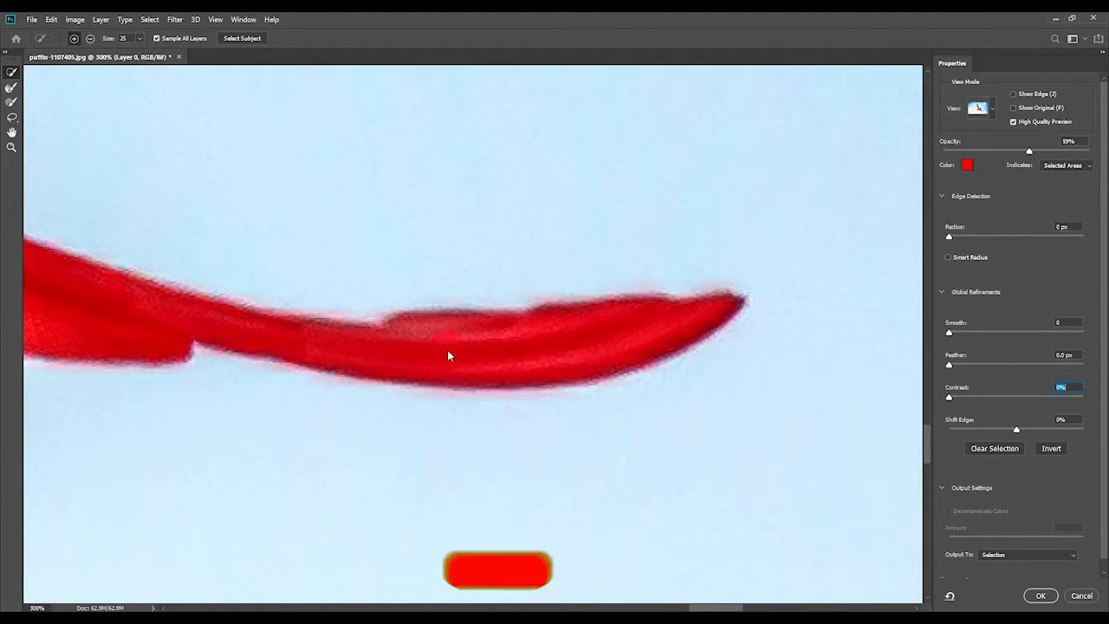
Add the missed pale feather tips along the lower wing's trailing edge to the selection
mouse_move(317, 333)
mouse_down()
mouse_move(353, 324)
mouse_move(924, 343)
mouse_up()
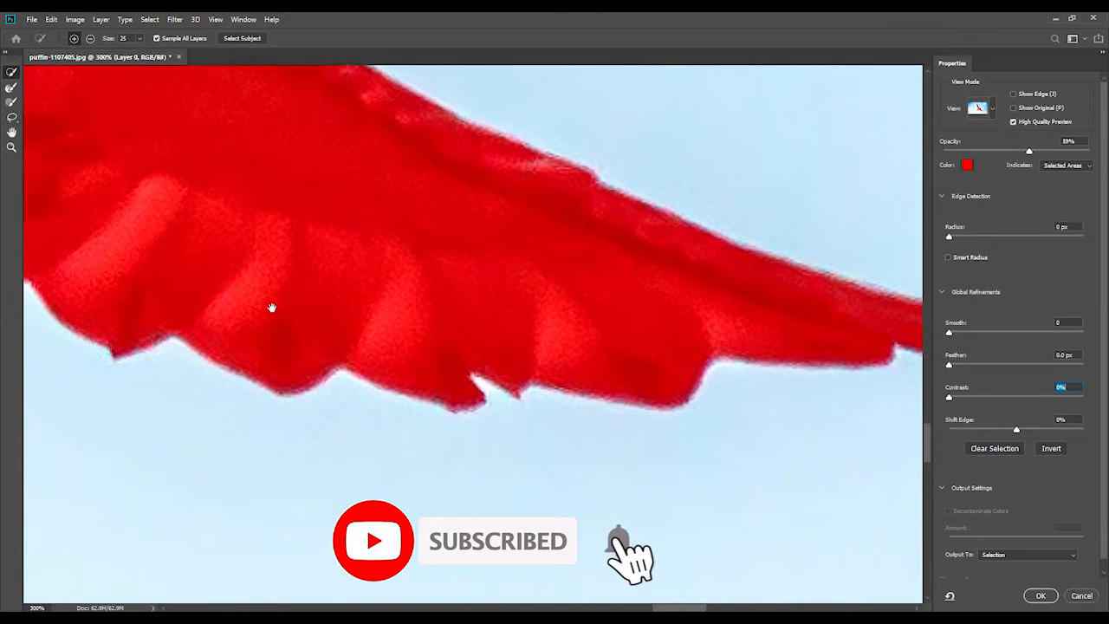
drag(173, 297, 942, 483)
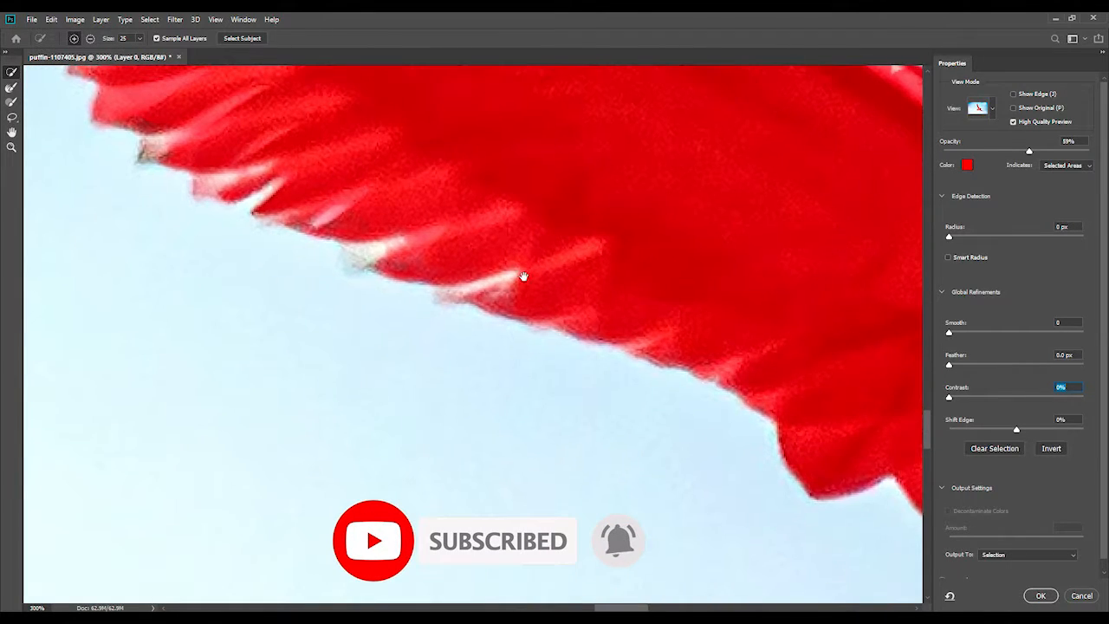
drag(520, 277, 375, 392)
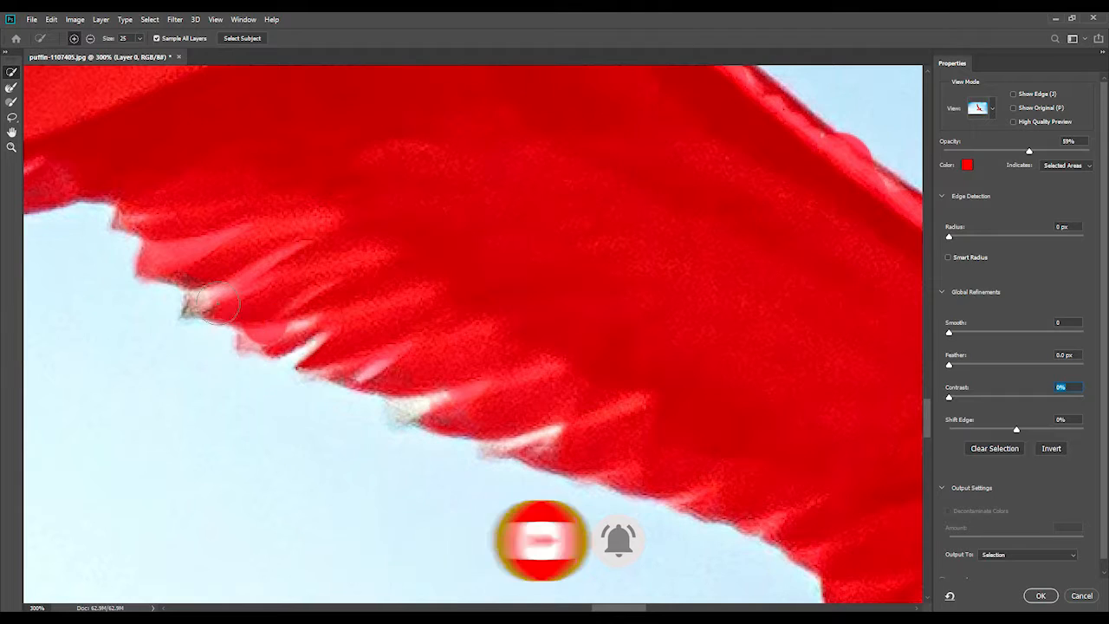
drag(265, 322, 314, 321)
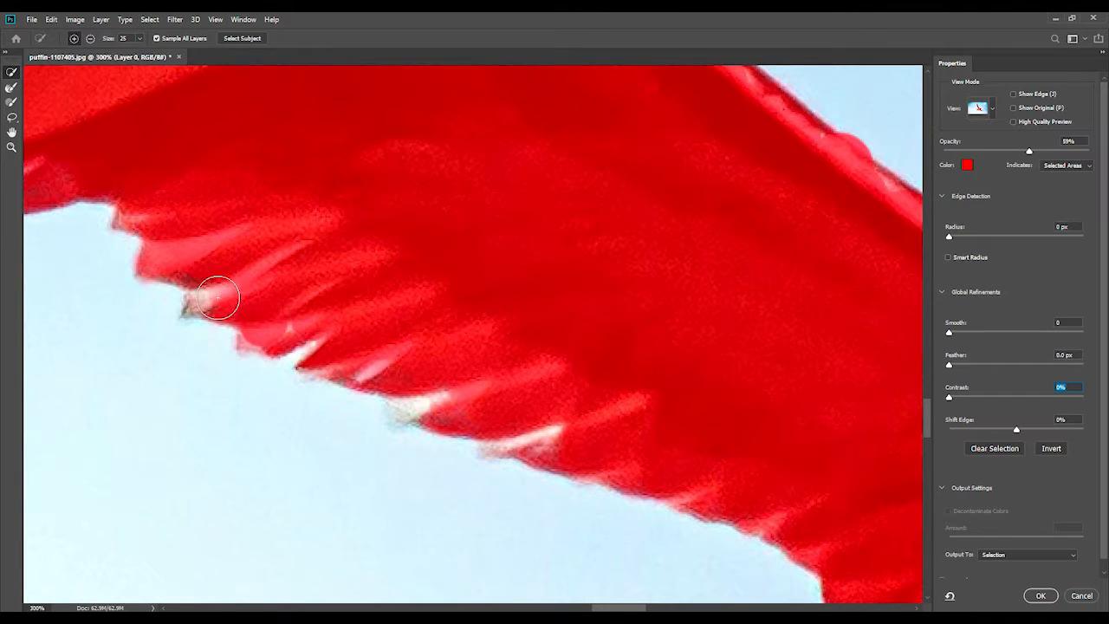
drag(217, 297, 196, 296)
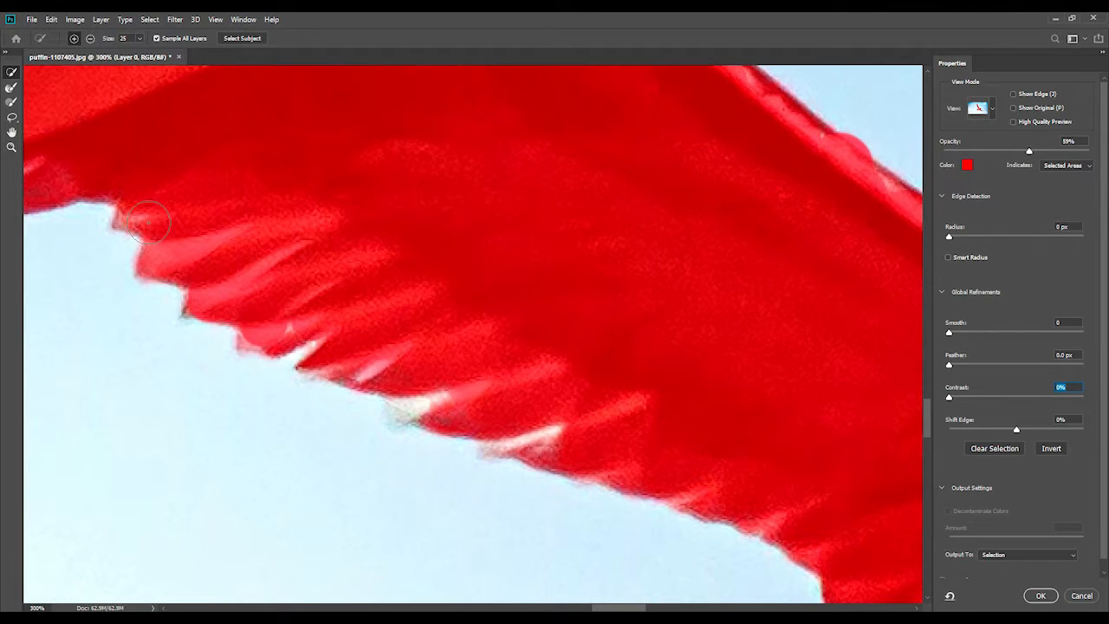
click(522, 418)
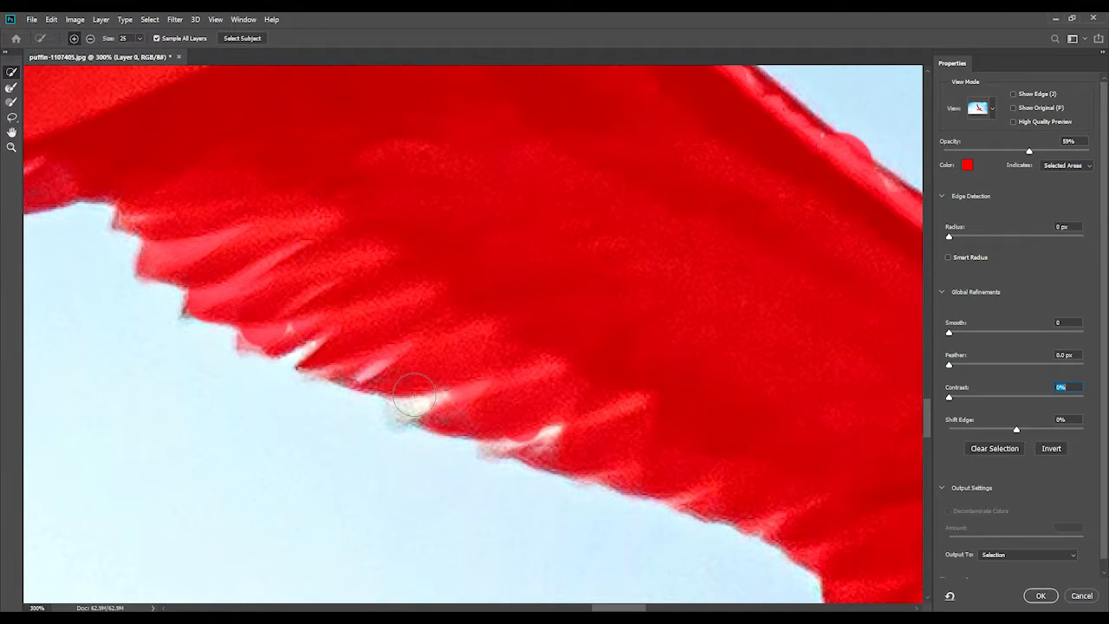
drag(418, 396, 413, 402)
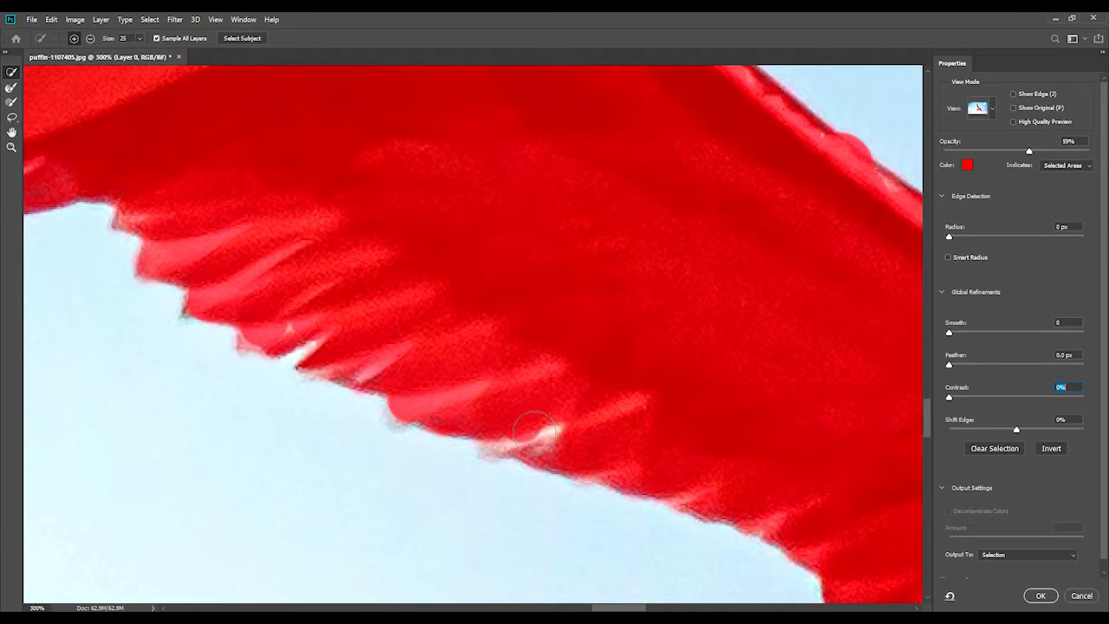
Extend the selection over the upper dark claw of the puffin's lower foot
drag(594, 396, 895, 235)
drag(240, 292, 792, 303)
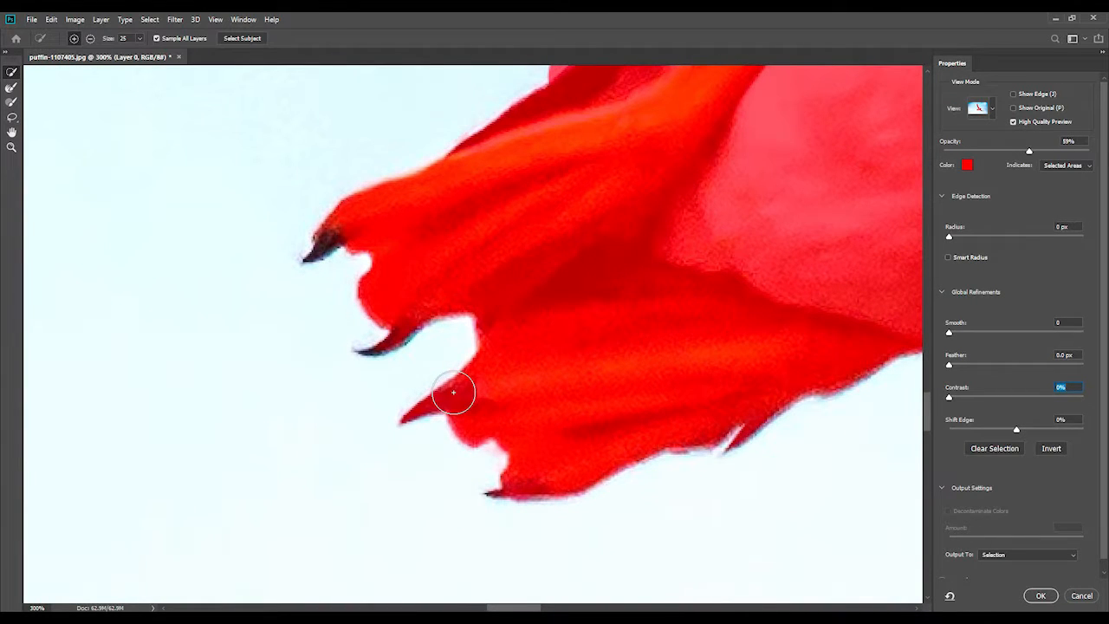
key(ctrl+minus)
key(ctrl+minus)
key(ctrl+minus)
key(ctrl+minus)
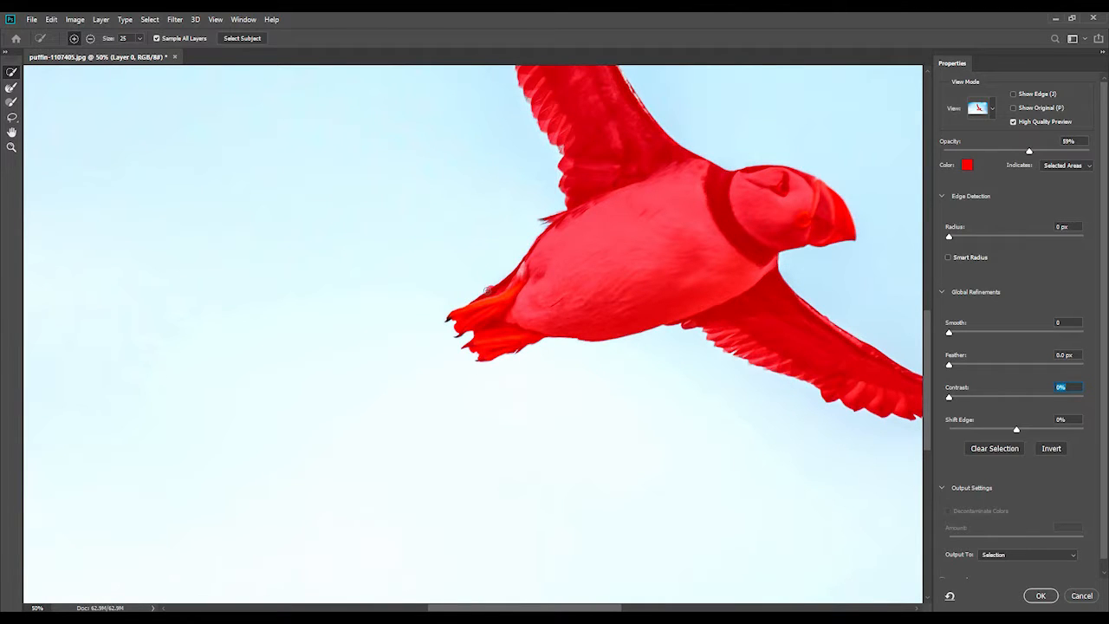
Remove the stray round patch of sky beside the dark tail edge above the feet from the selection
key(ctrl+plus)
key(ctrl+plus)
key(ctrl+plus)
key(ctrl+plus)
key(ctrl+plus)
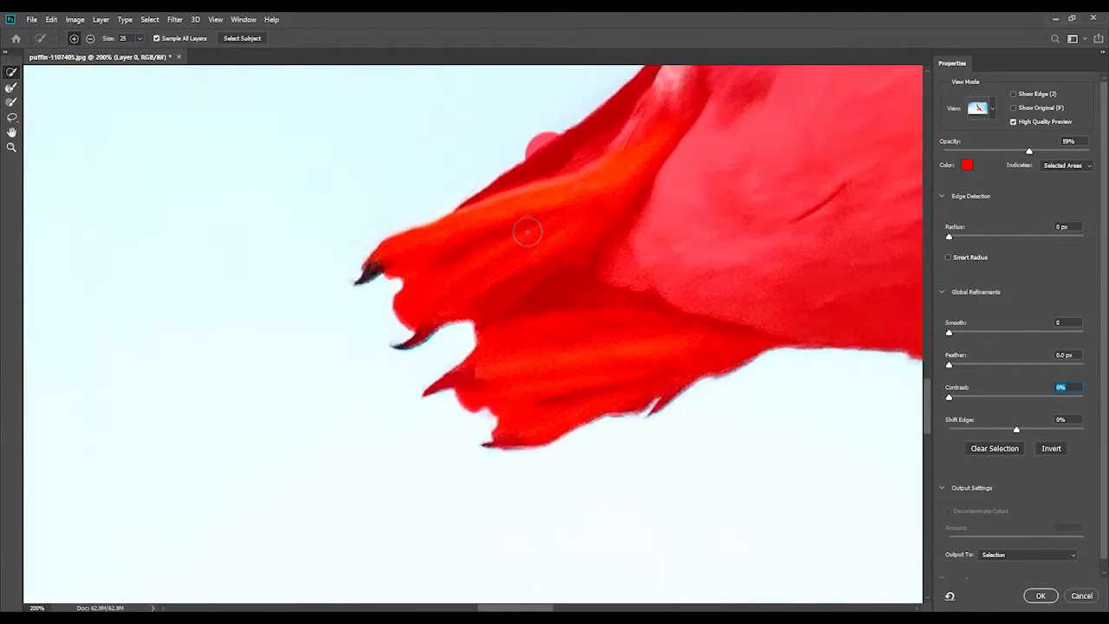
drag(580, 228, 465, 507)
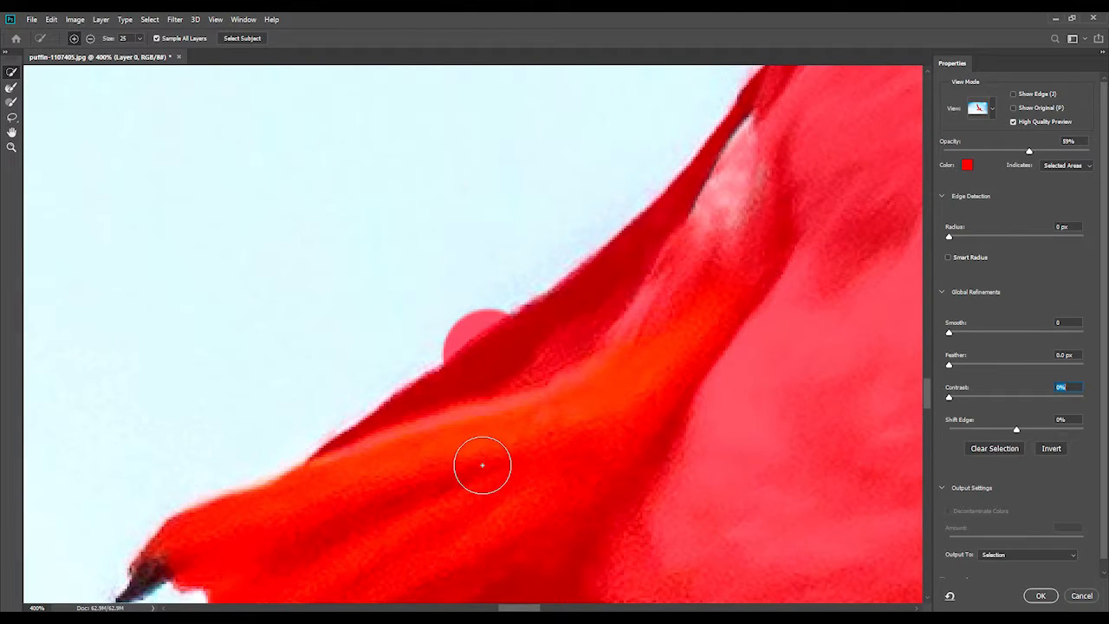
mouse_move(451, 307)
mouse_down()
mouse_move(433, 324)
mouse_move(485, 289)
mouse_move(425, 329)
mouse_move(489, 294)
mouse_up()
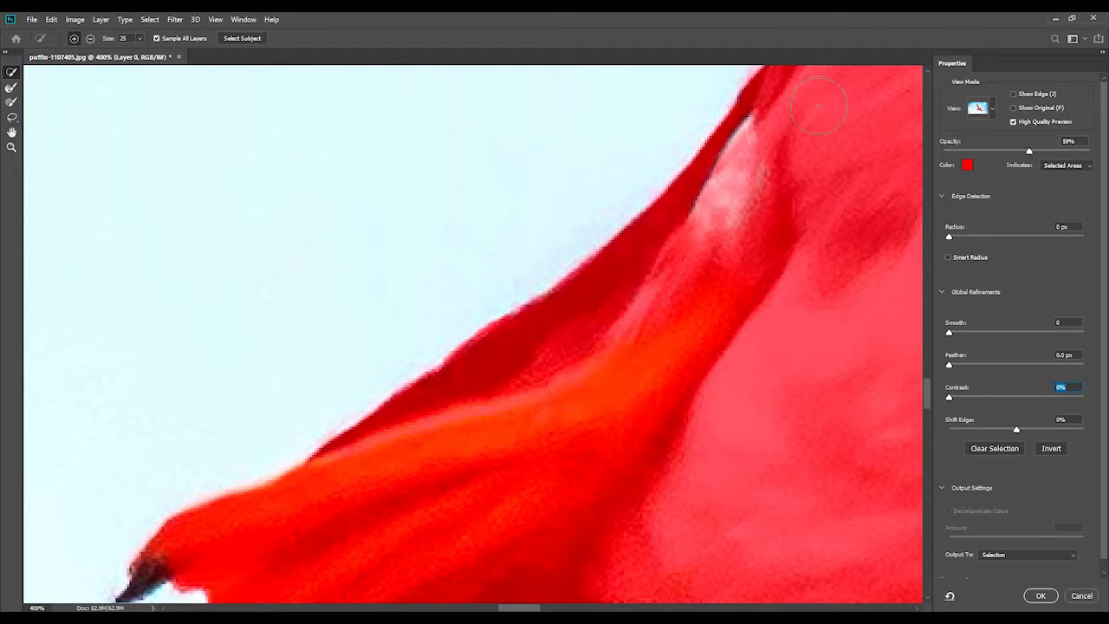
Add the missed grey feather tips along the upper wing's trailing edge to the selection
mouse_move(772, 180)
mouse_down()
mouse_move(391, 570)
mouse_move(526, 326)
mouse_move(480, 373)
mouse_up()
drag(744, 228, 460, 562)
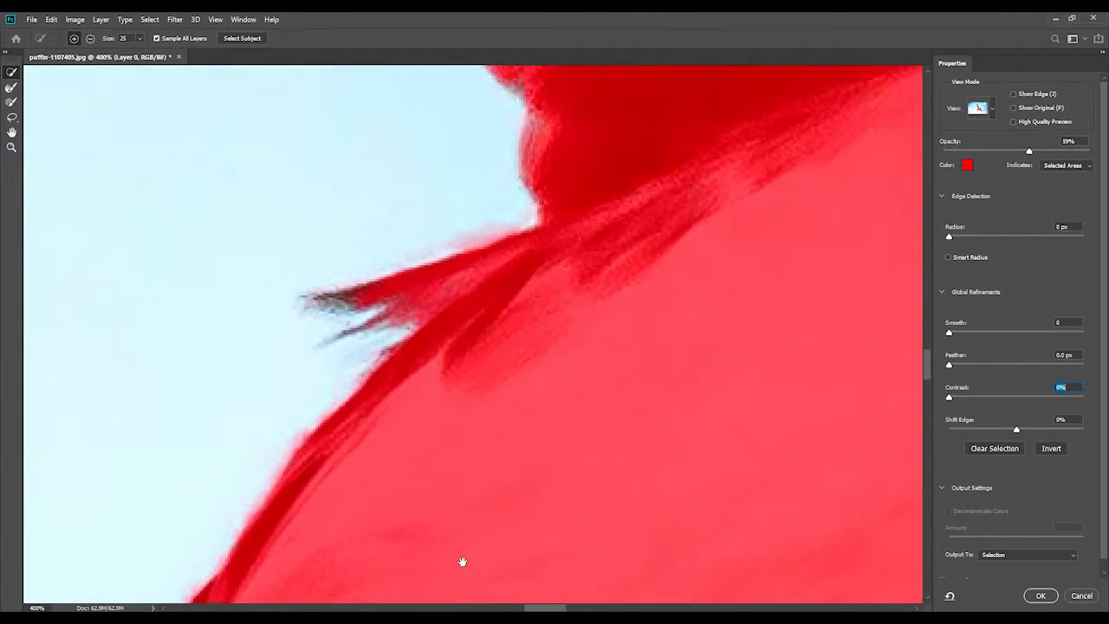
drag(560, 224, 450, 609)
mouse_move(500, 70)
mouse_down()
mouse_move(485, 100)
mouse_move(623, 401)
mouse_up()
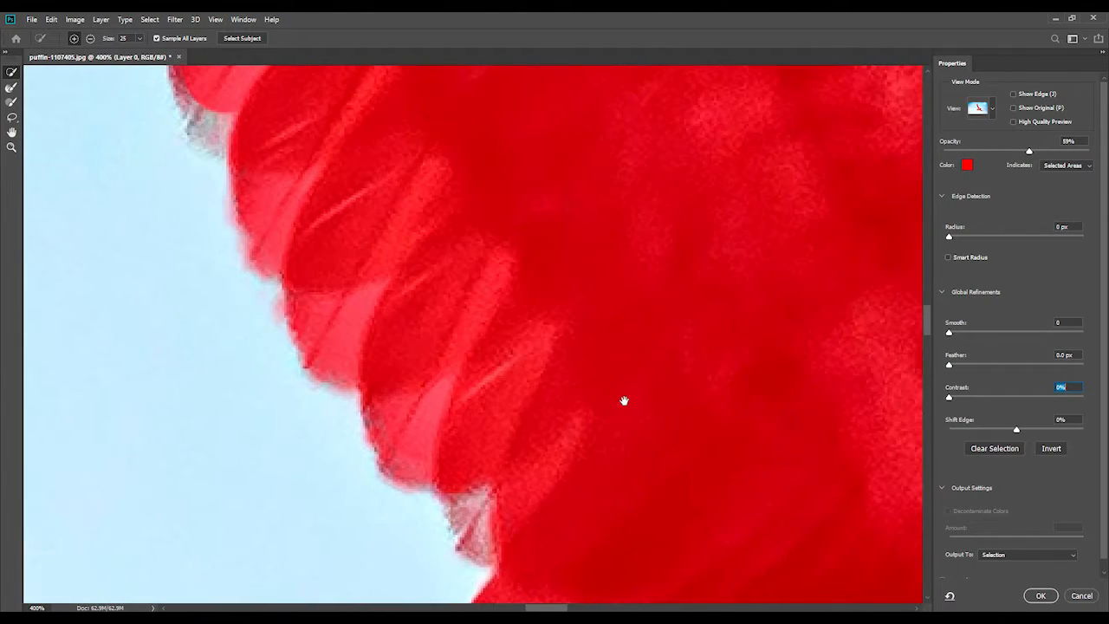
click(485, 521)
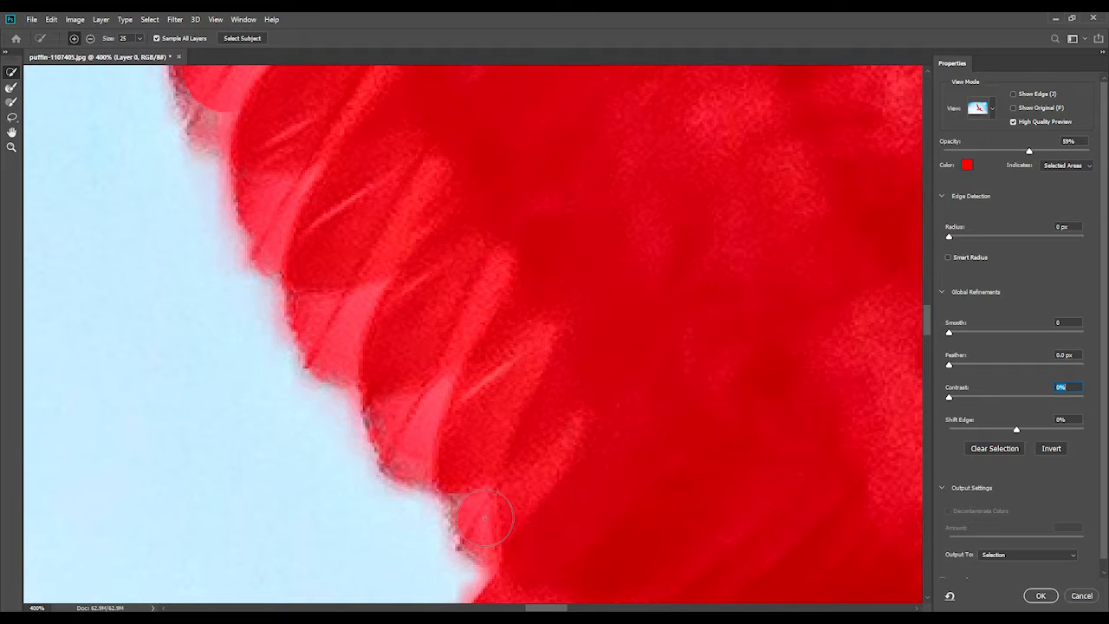
mouse_move(217, 188)
mouse_down()
mouse_move(306, 252)
mouse_move(370, 501)
mouse_up()
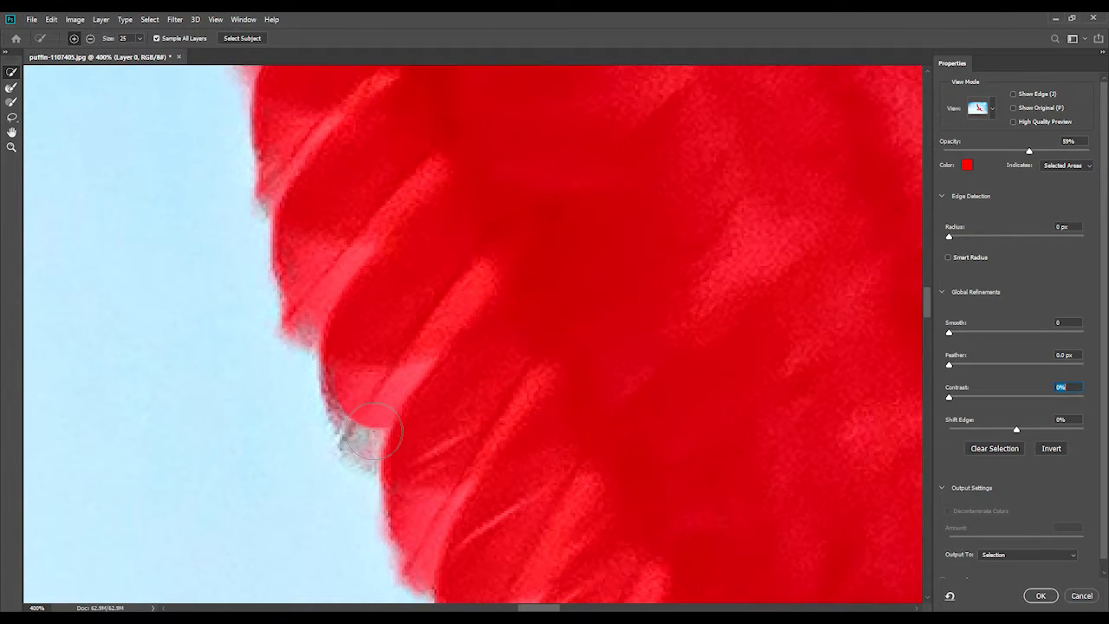
drag(376, 431, 360, 409)
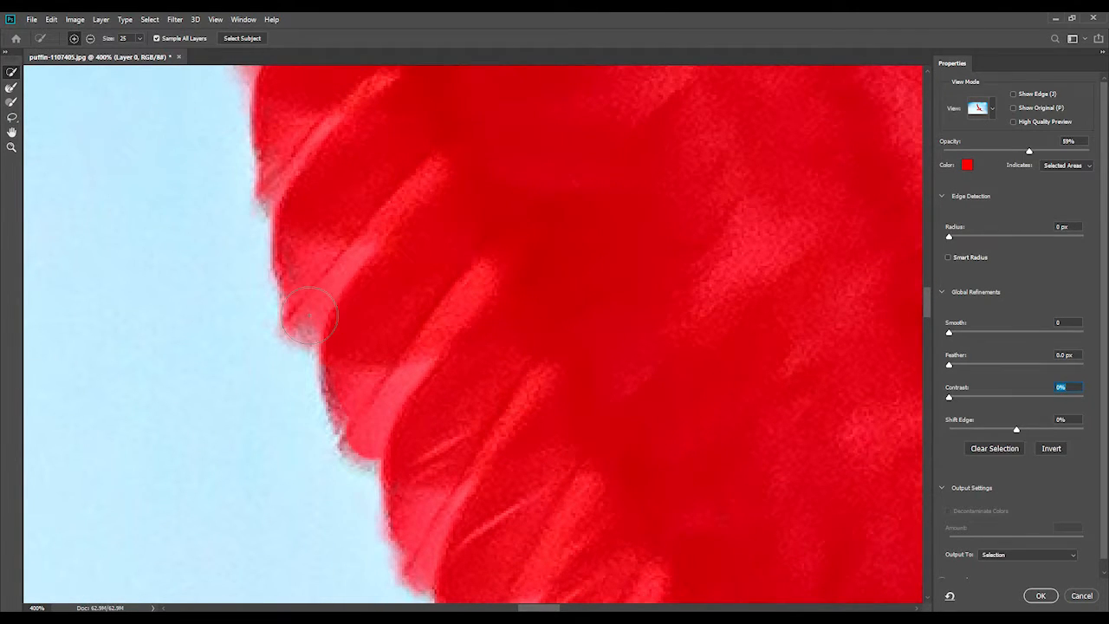
Examine the selection overlay along the upper wing and over the whole puffin for missed areas
drag(366, 203, 376, 583)
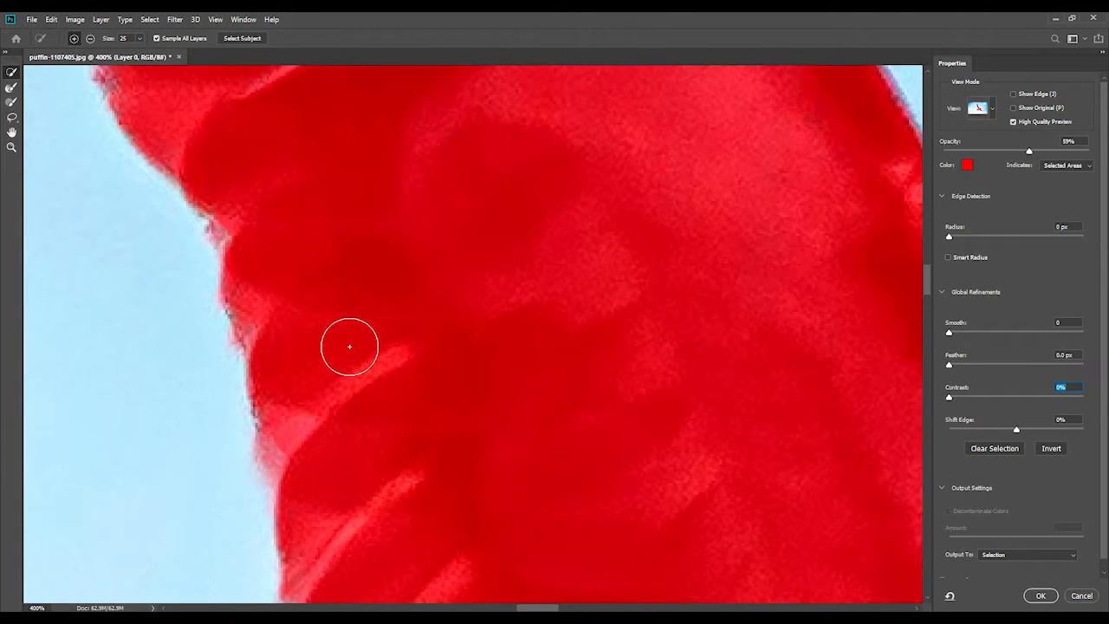
key(ctrl+minus)
key(ctrl+minus)
key(ctrl+minus)
key(ctrl+minus)
key(ctrl+minus)
key(ctrl+minus)
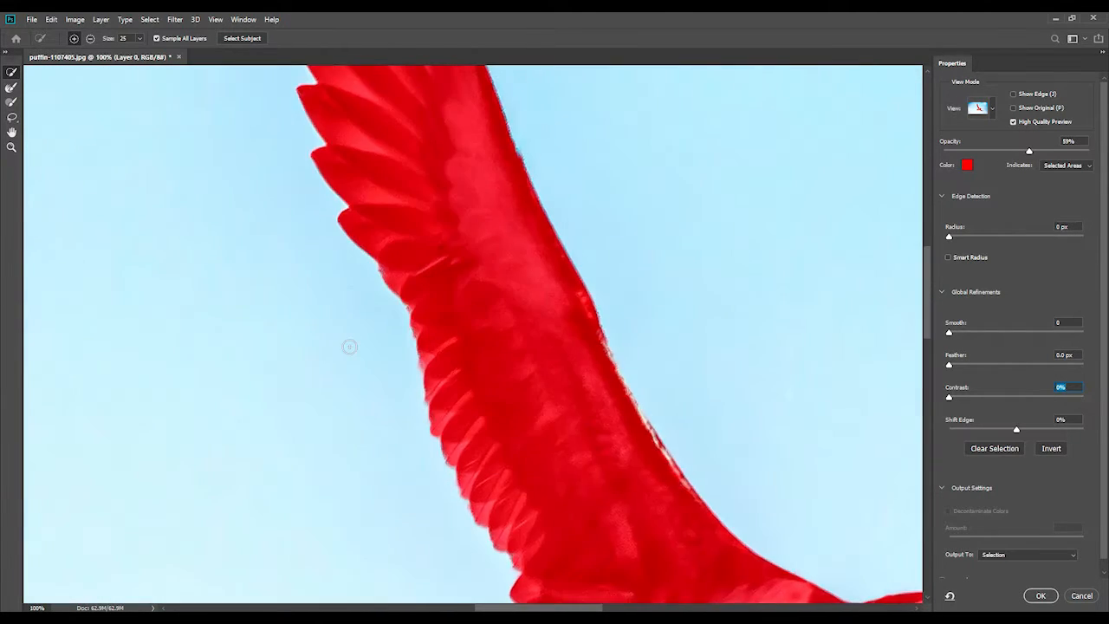
key(ctrl+minus)
key(ctrl+minus)
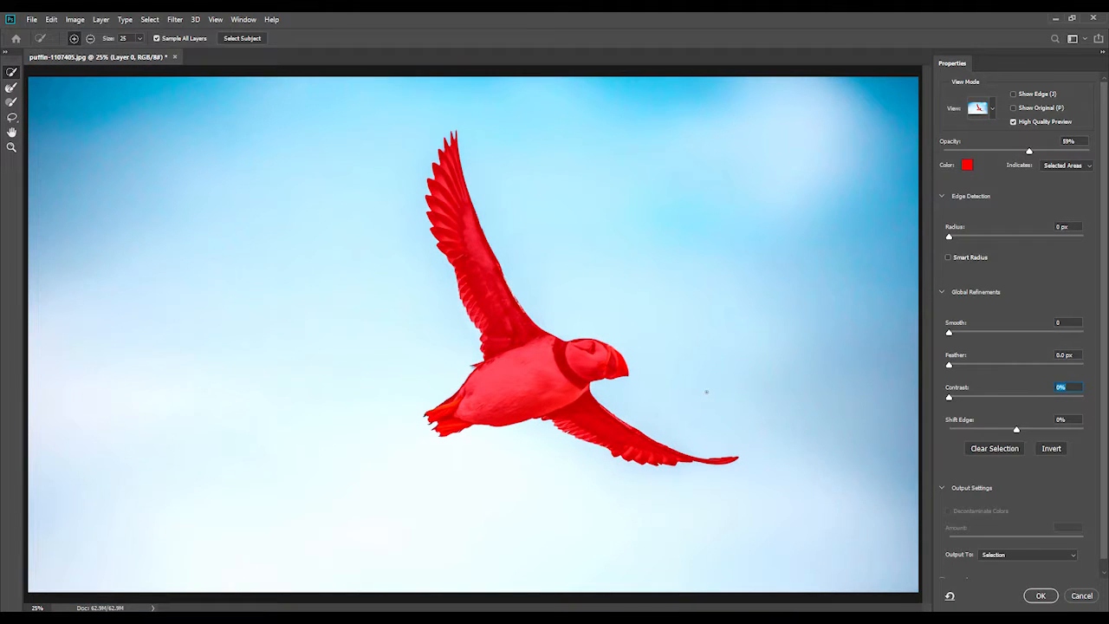
key(ctrl+plus)
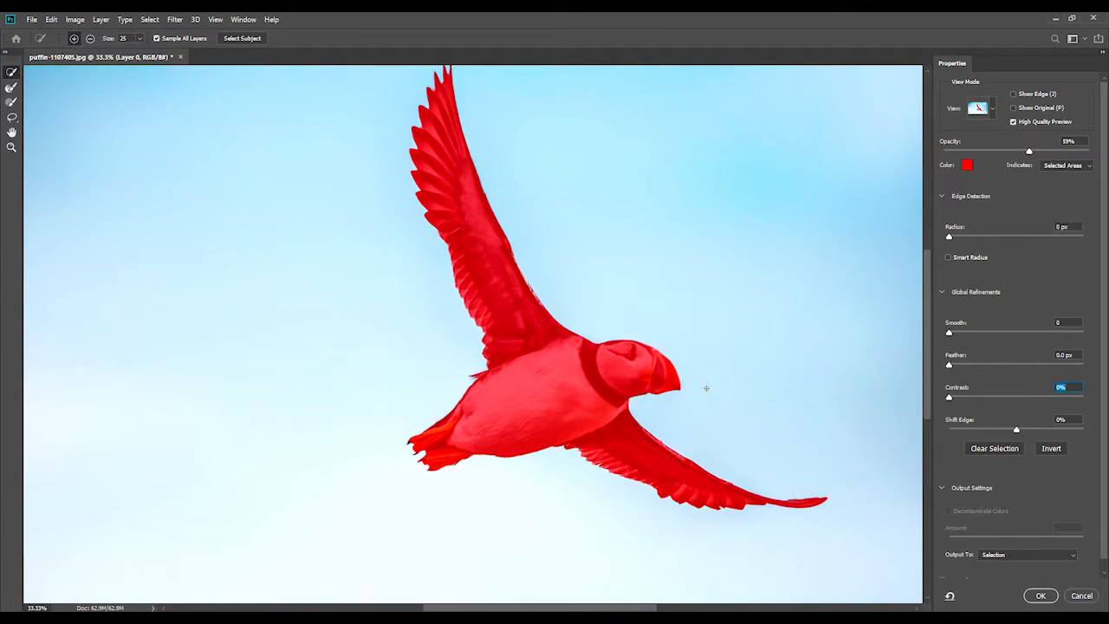
drag(733, 331, 568, 369)
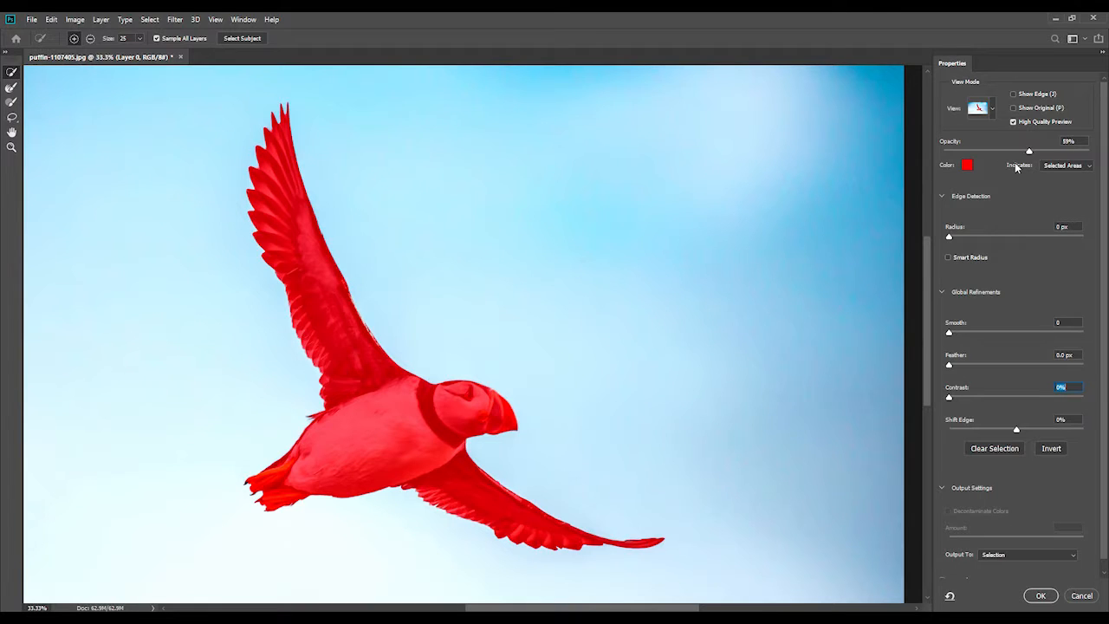
Enable Smart Radius with an edge detection radius of 9 px and set Smooth to 29
click(948, 258)
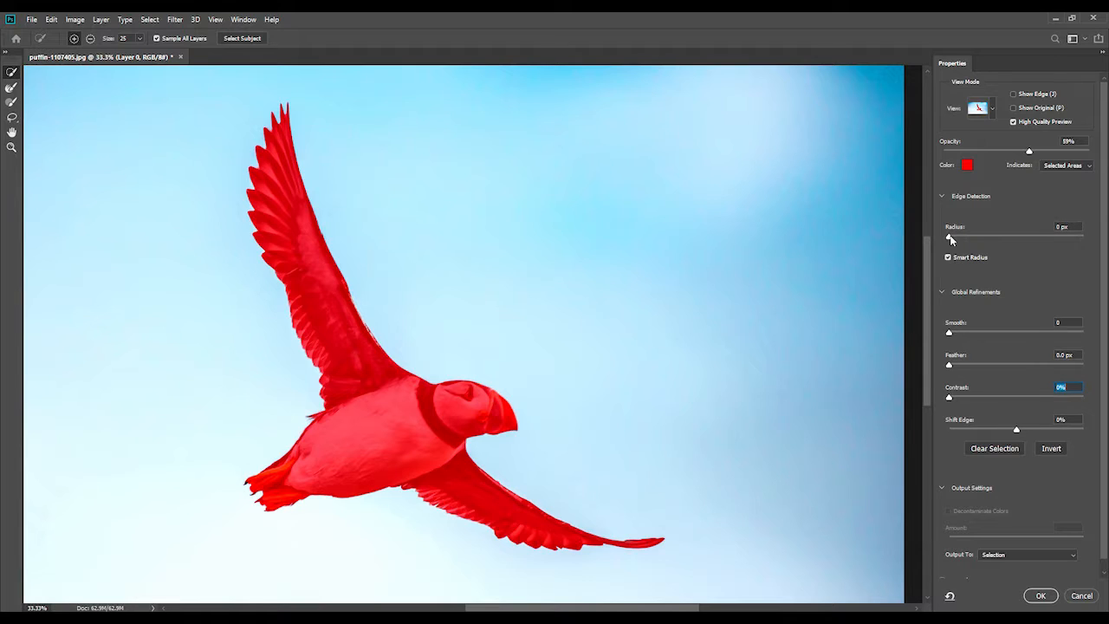
drag(951, 239, 982, 249)
drag(982, 235, 1000, 238)
drag(955, 333, 970, 334)
drag(970, 334, 984, 335)
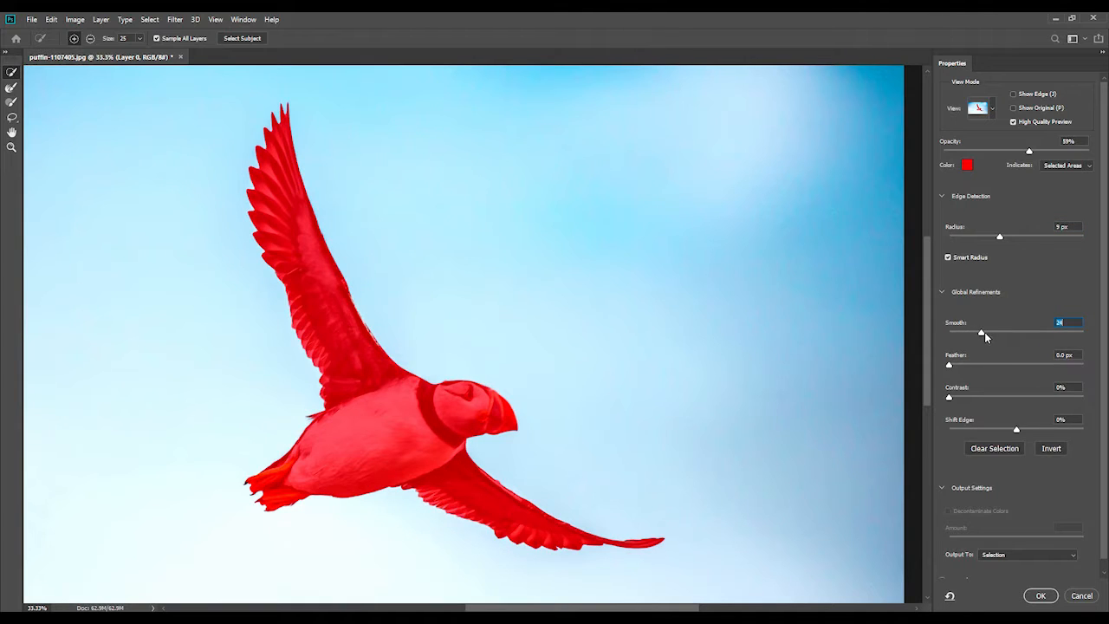
Set the selection's Feather to 1 px and its Contrast to 34%
click(1077, 354)
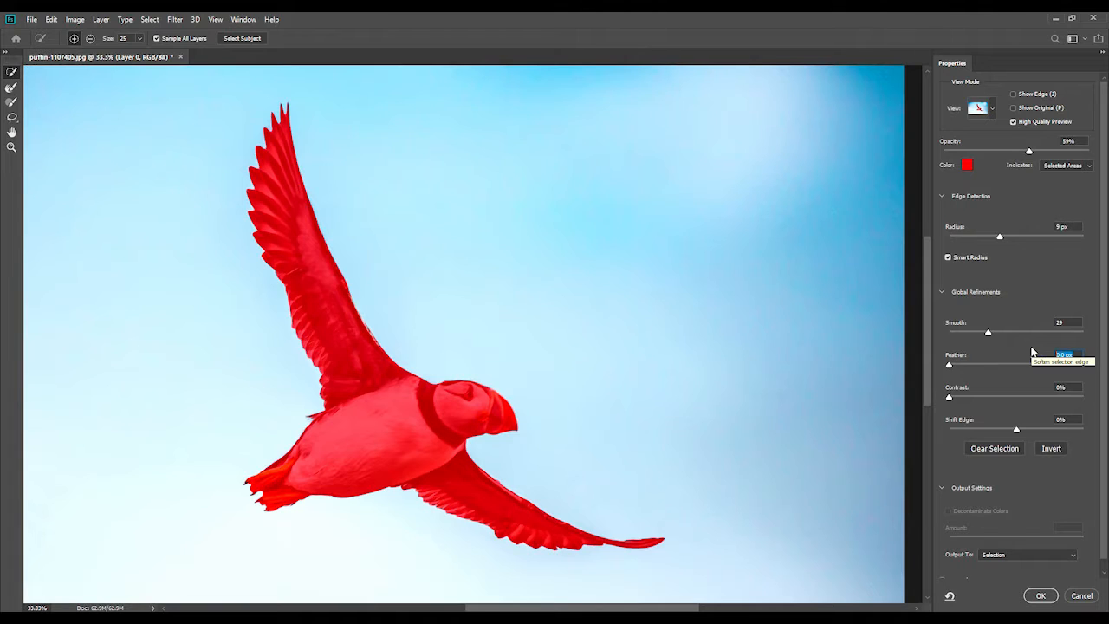
key(Up)
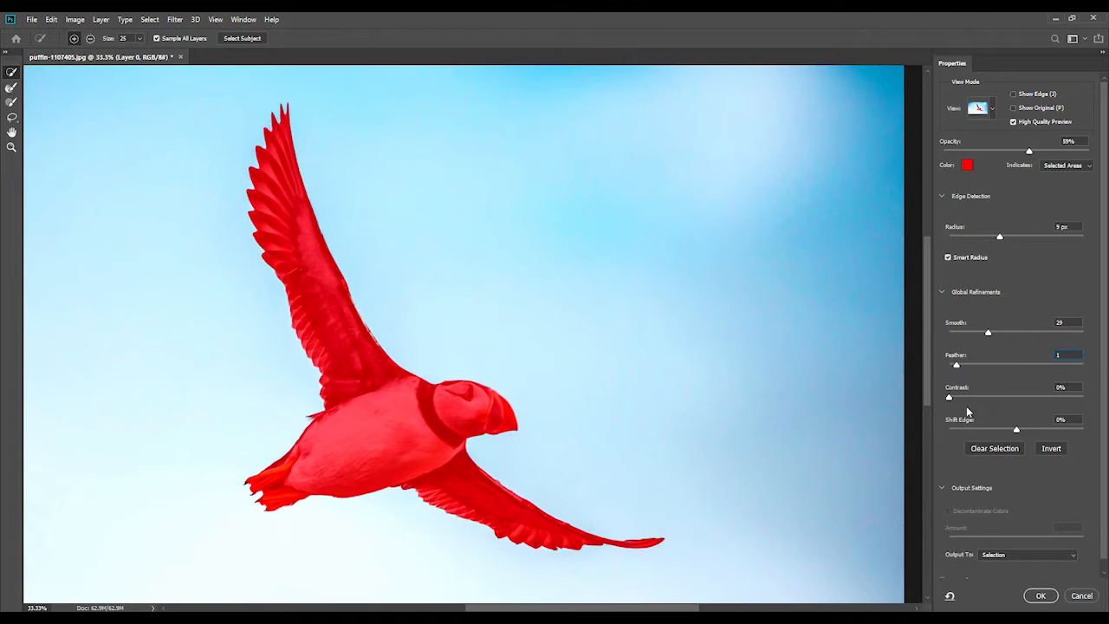
drag(949, 397, 982, 400)
drag(1000, 397, 995, 399)
Keep the output type as Selection and apply the refined puffin selection to the image
click(1006, 557)
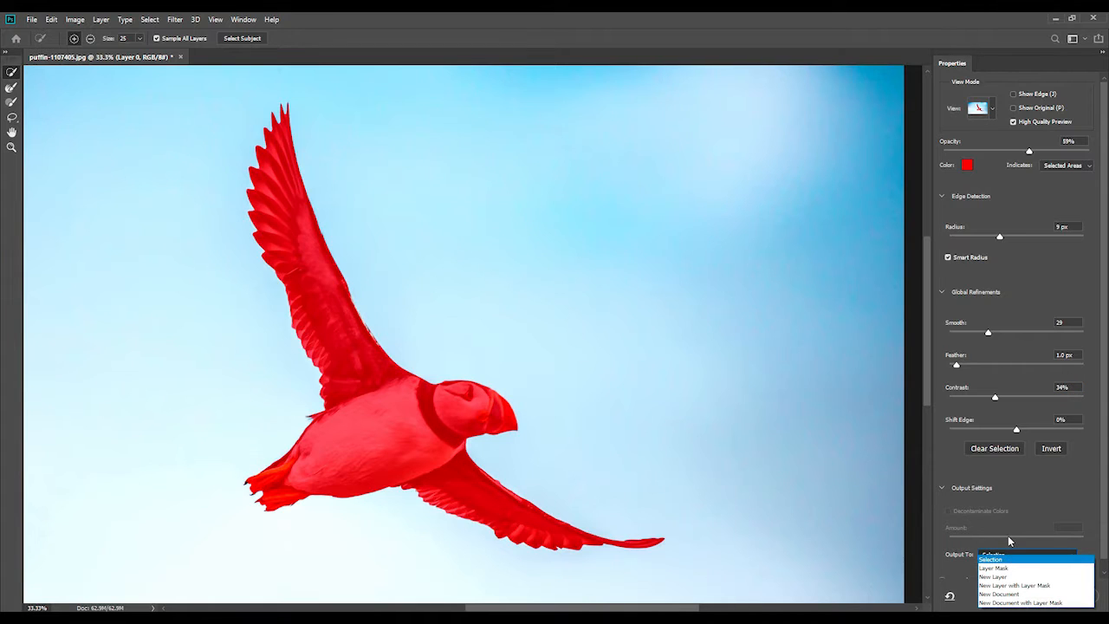
click(1007, 536)
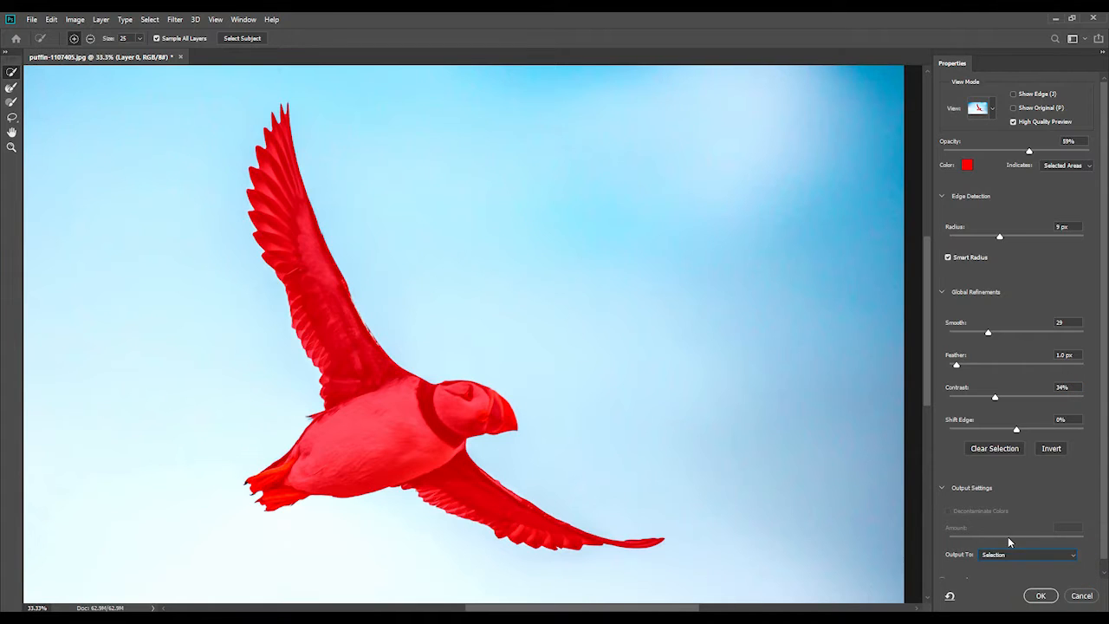
click(1042, 596)
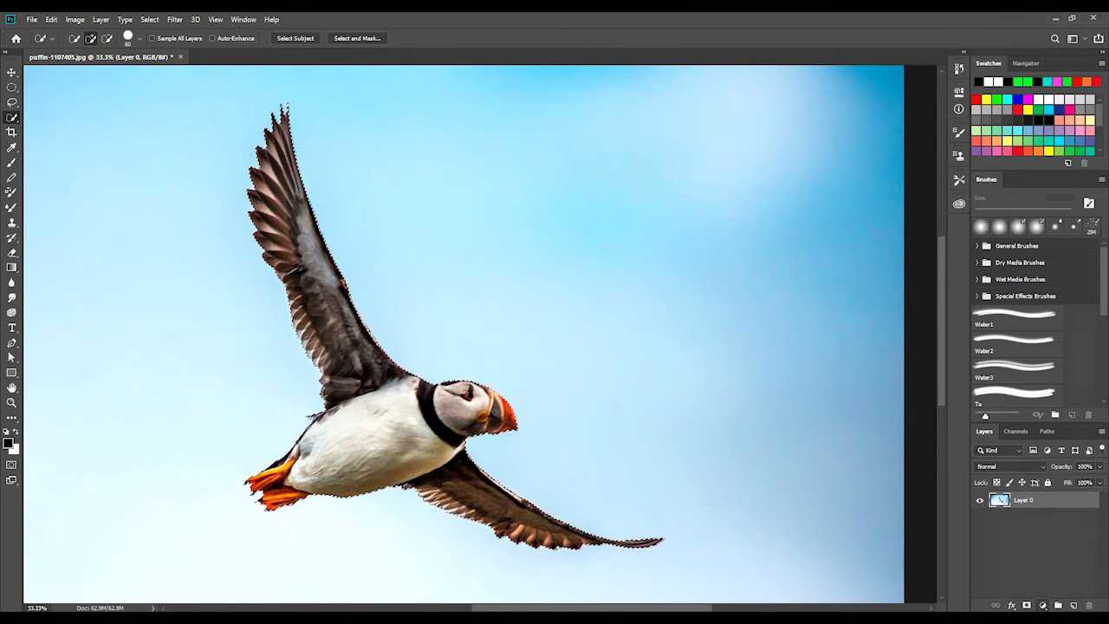
Copy the selected puffin onto a new layer and hide the original Layer 0
key(ctrl+j)
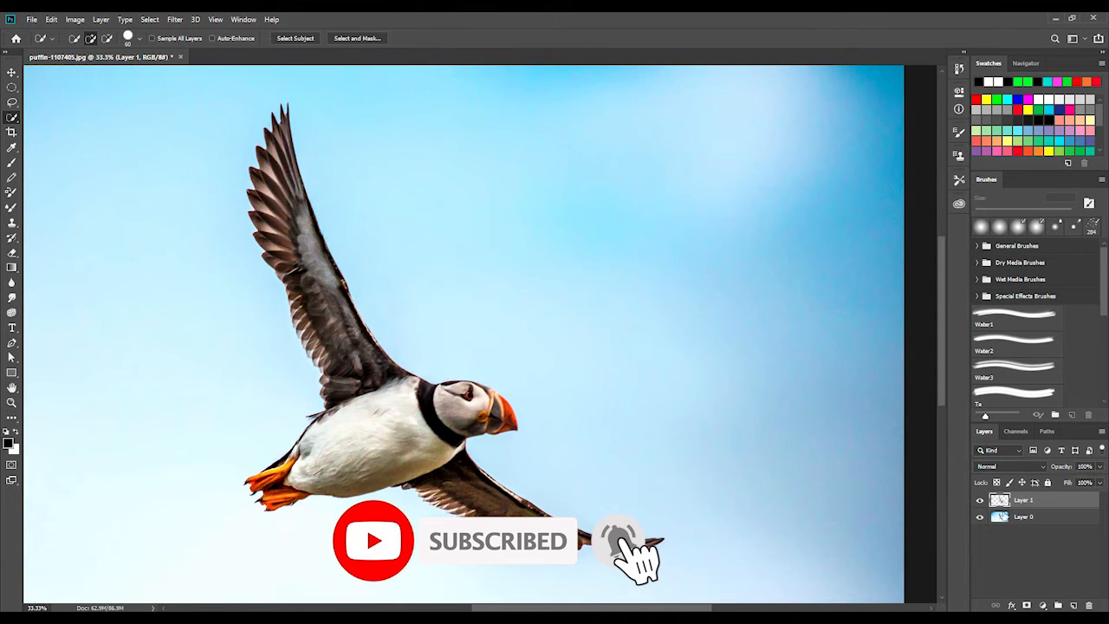
click(979, 518)
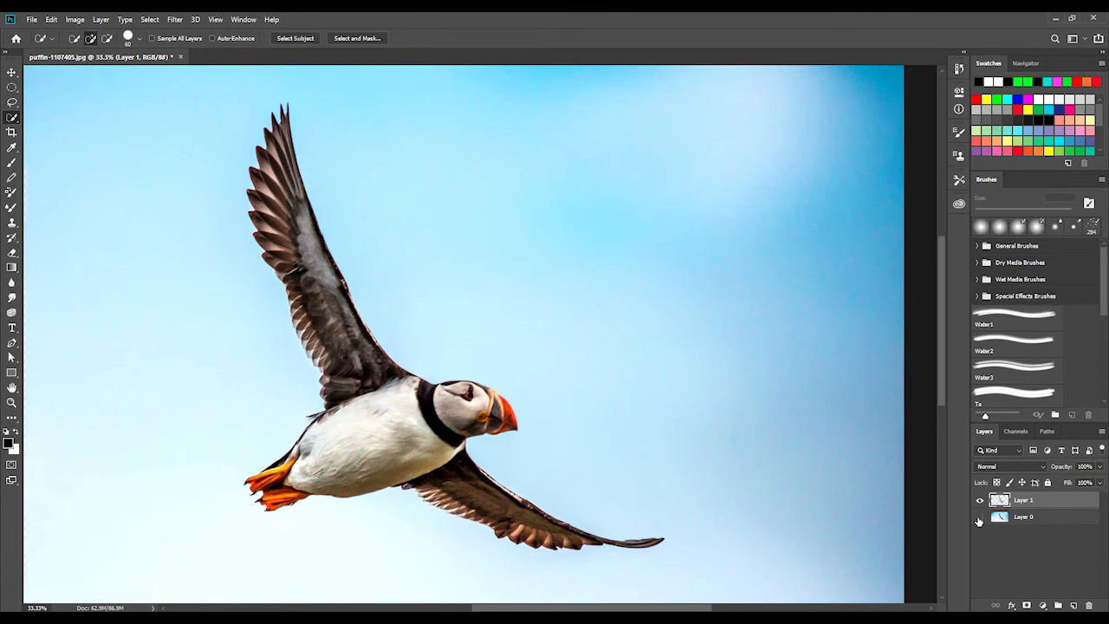